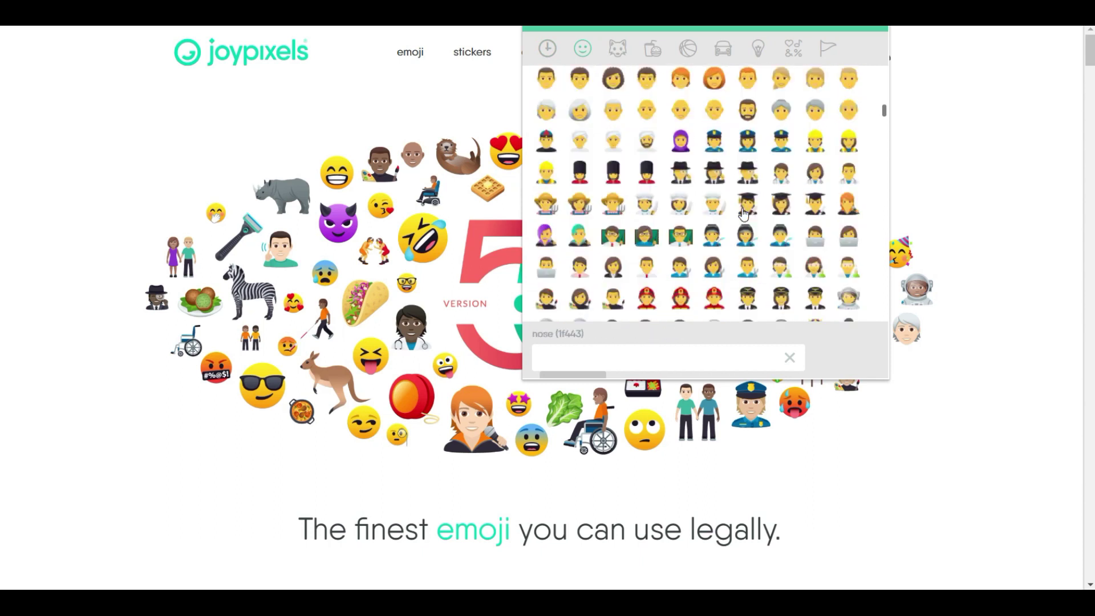
Step: Copy the gem stone emoji from the JoyPixels emoji picker and paste it after "super amazing" in the SpaceGram caption
{"action": "scroll", "coordinate": [716, 222], "scroll_direction": "up", "scroll_amount": 20}
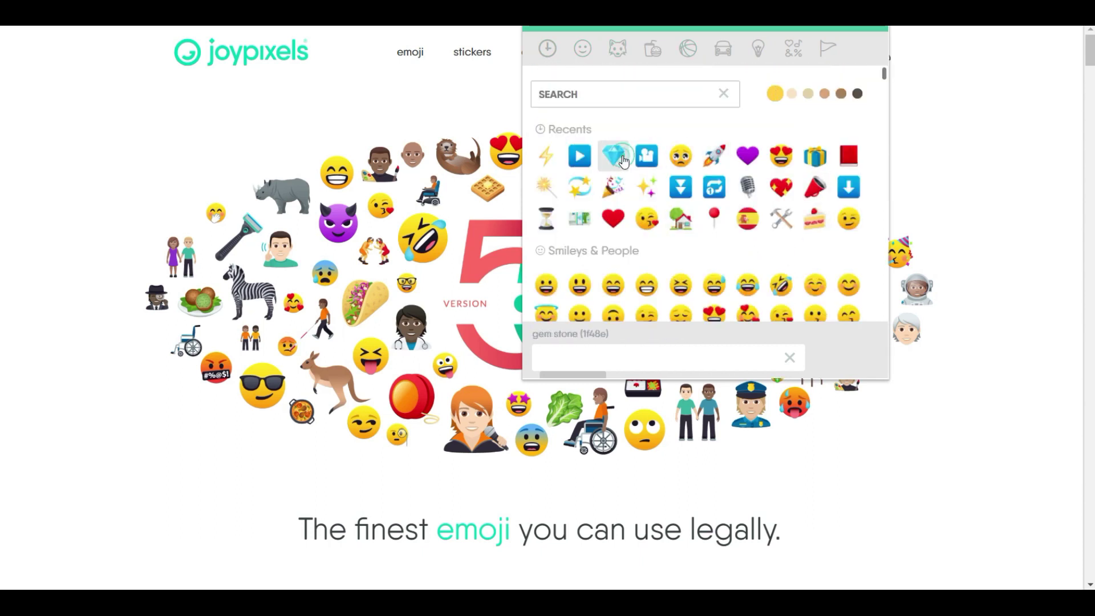
{"action": "left_click", "coordinate": [613, 155]}
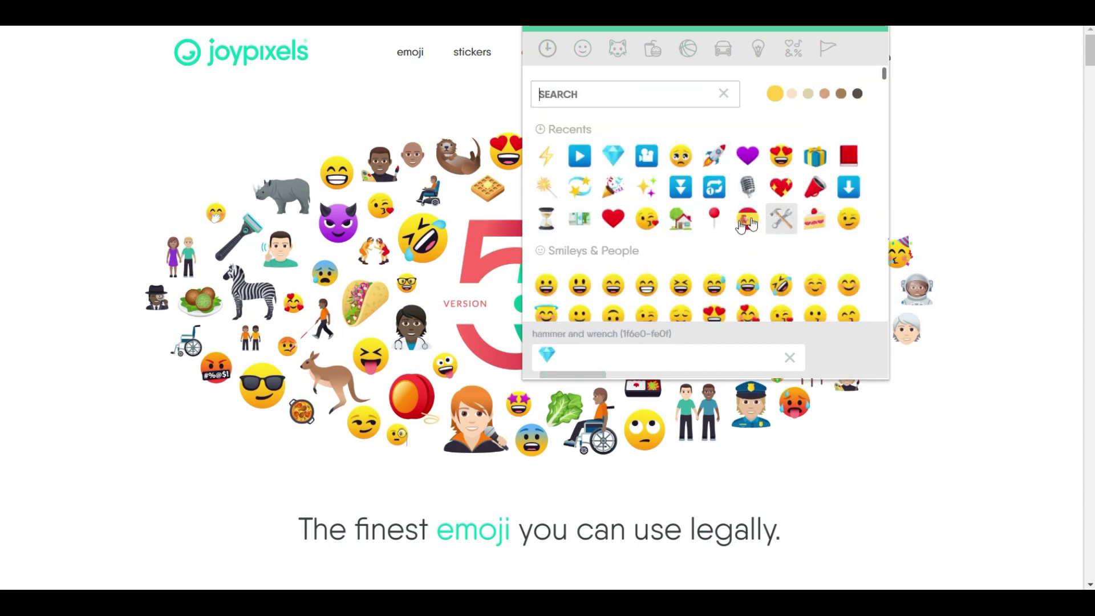
{"action": "left_click_drag", "start_coordinate": [565, 356], "coordinate": [573, 351]}
{"action": "left_click", "coordinate": [572, 351]}
{"action": "left_click", "coordinate": [434, 13]}
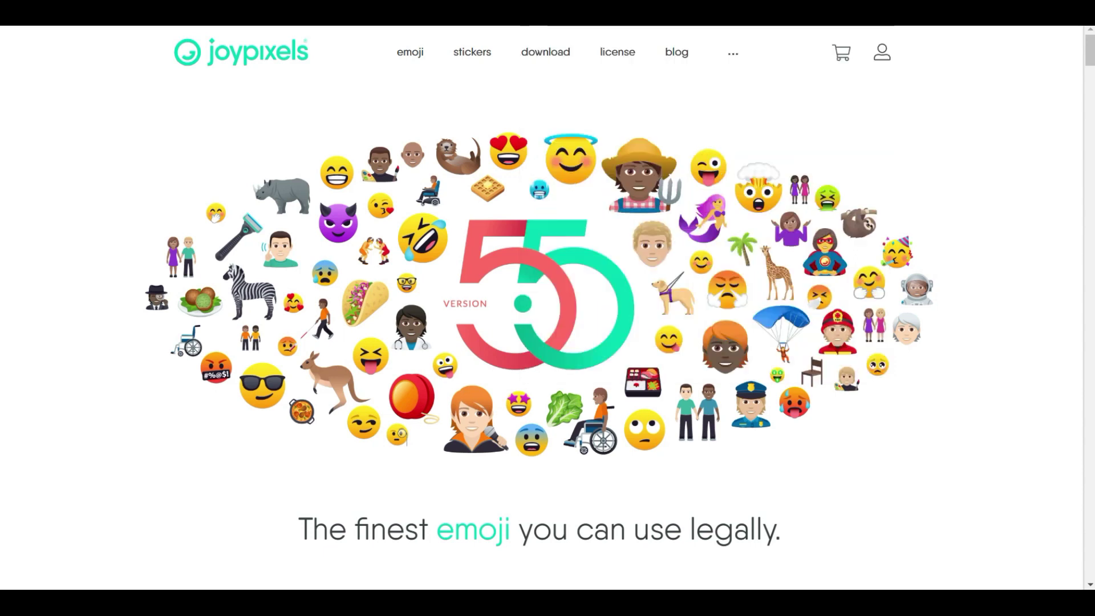
{"action": "left_click", "coordinate": [628, 145]}
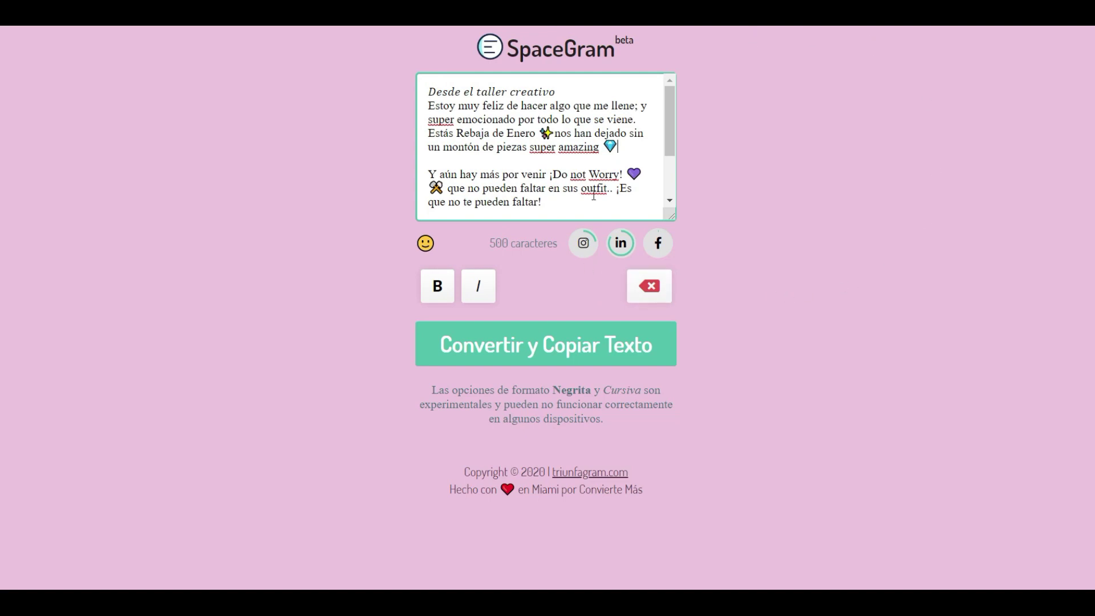
Step: Try separating the caption's first two paragraphs with lines containing only a dot, and remove those dots again
{"action": "scroll", "coordinate": [465, 143], "scroll_direction": "down", "scroll_amount": 3}
{"action": "scroll", "coordinate": [464, 143], "scroll_direction": "up", "scroll_amount": 3}
{"action": "left_click", "coordinate": [436, 160]}
{"action": "key", "text": "Return"}
{"action": "key", "text": "BackSpace"}
{"action": "key", "text": "Return"}
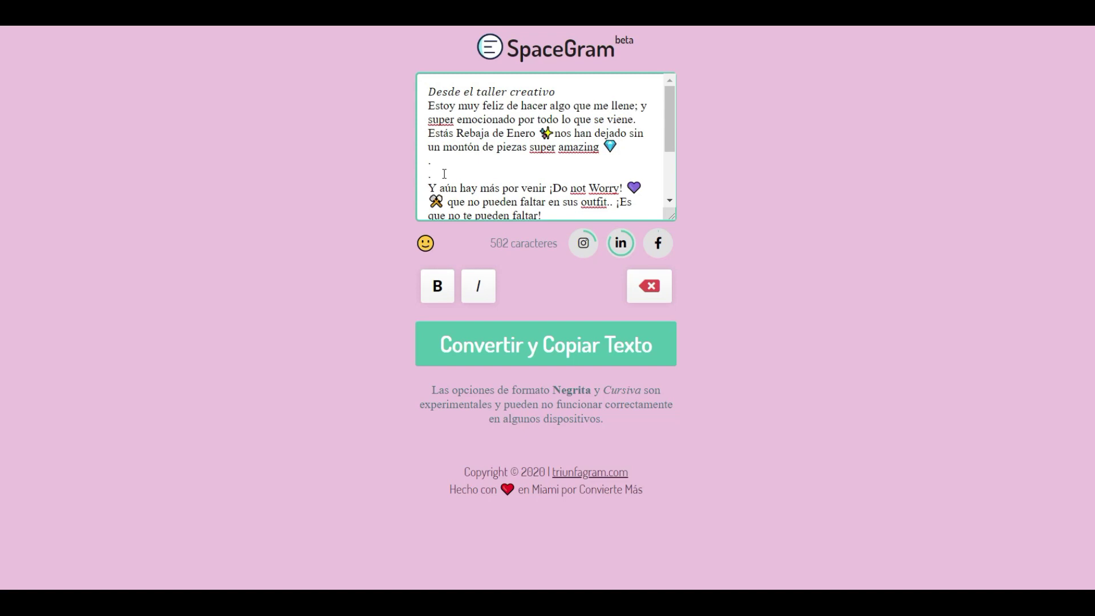
{"action": "key", "text": "BackSpace"}
{"action": "key", "text": "BackSpace"}
{"action": "key", "text": "BackSpace"}
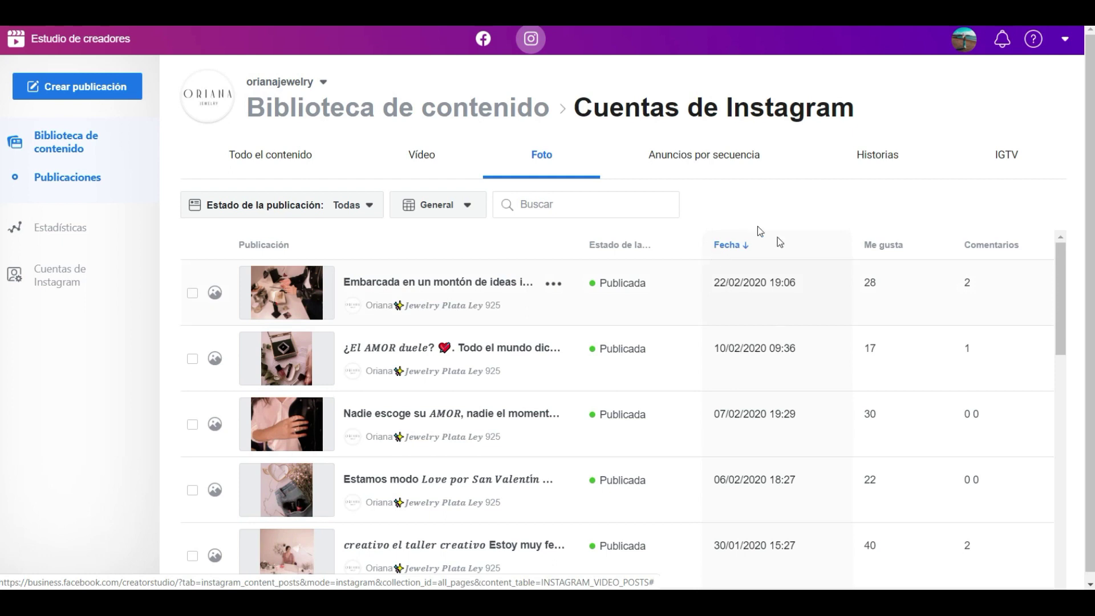
Step: Switch to Creator Studio and look through the Instagram content library by type: video, carousel, stories, IGTV, all content and photo
{"action": "left_click", "coordinate": [442, 176]}
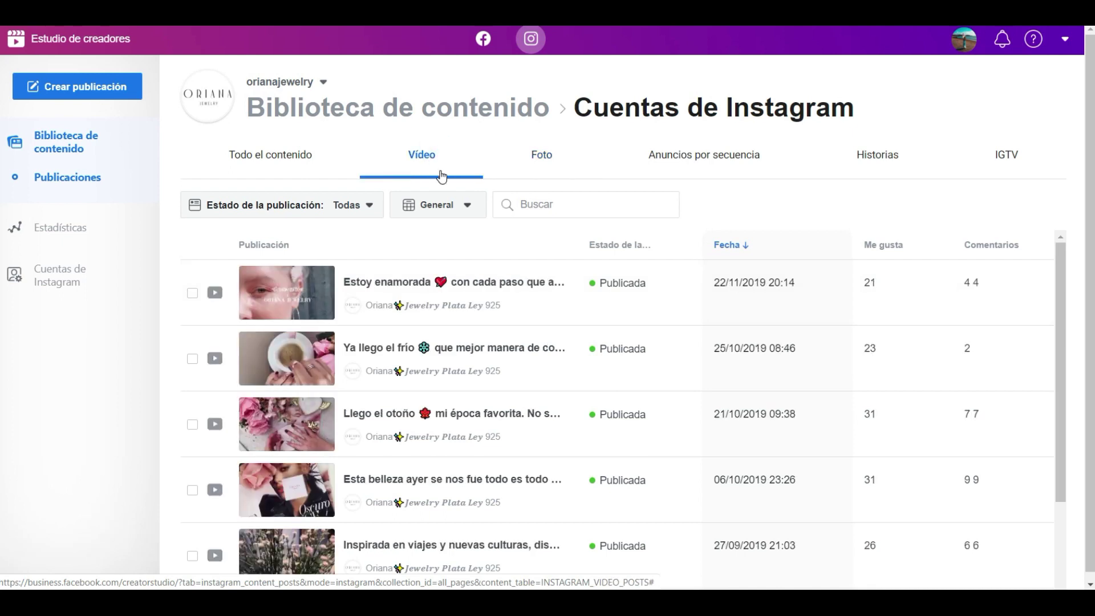
{"action": "left_click", "coordinate": [724, 160]}
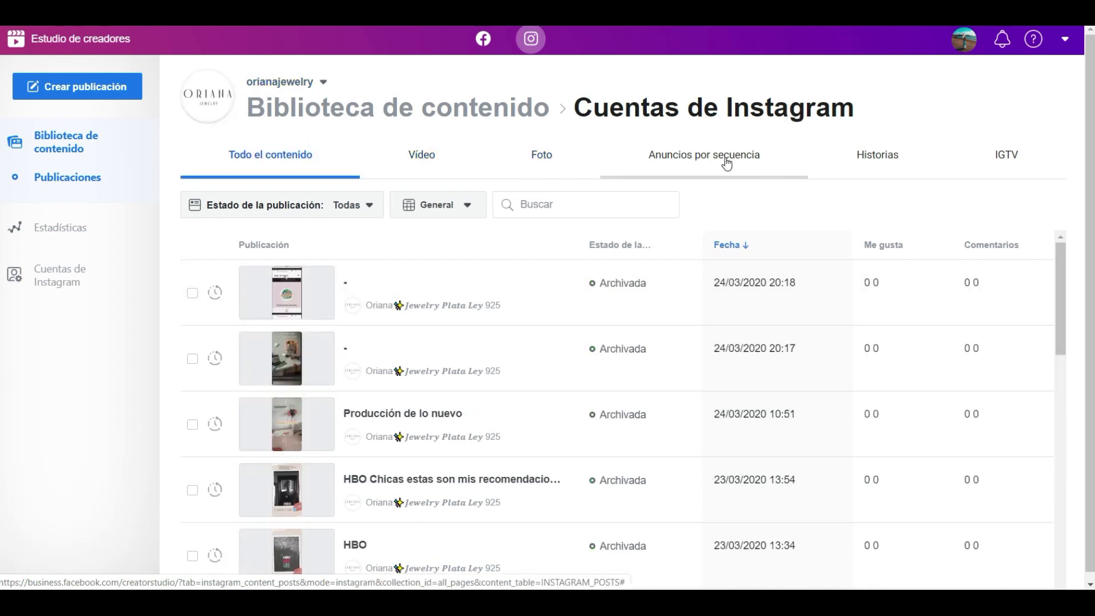
{"action": "left_click", "coordinate": [879, 163]}
{"action": "left_click", "coordinate": [1006, 166]}
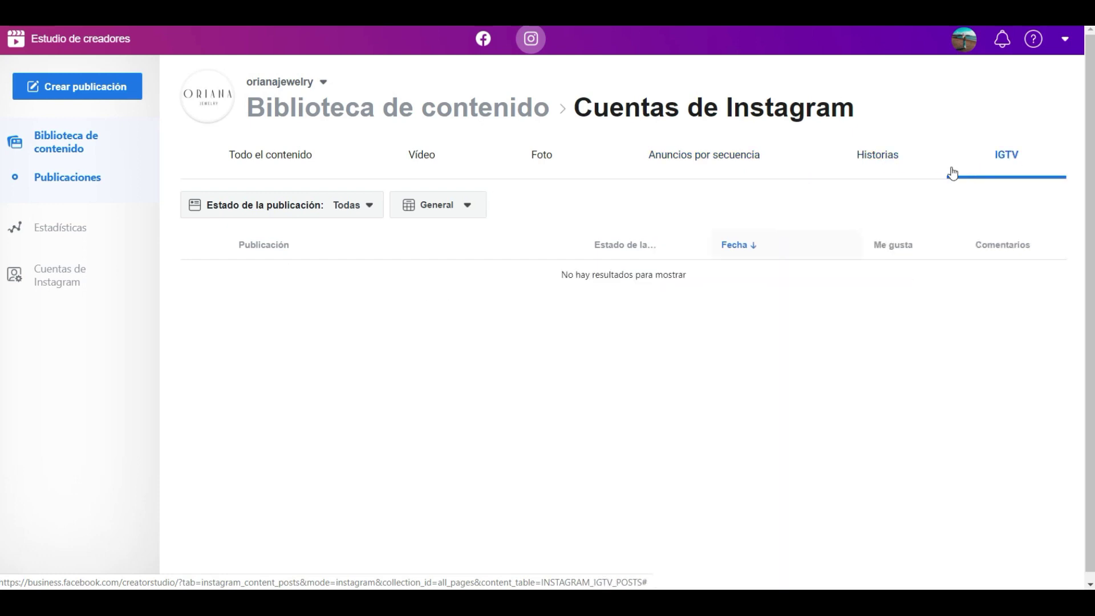
{"action": "left_click", "coordinate": [263, 164]}
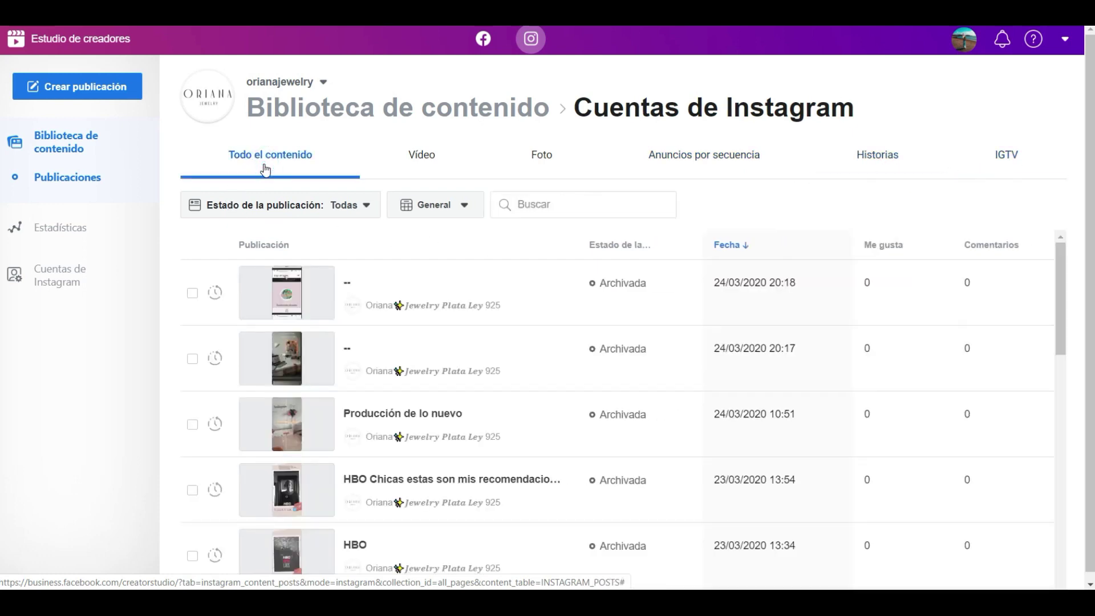
{"action": "left_click", "coordinate": [436, 156]}
{"action": "left_click", "coordinate": [540, 156]}
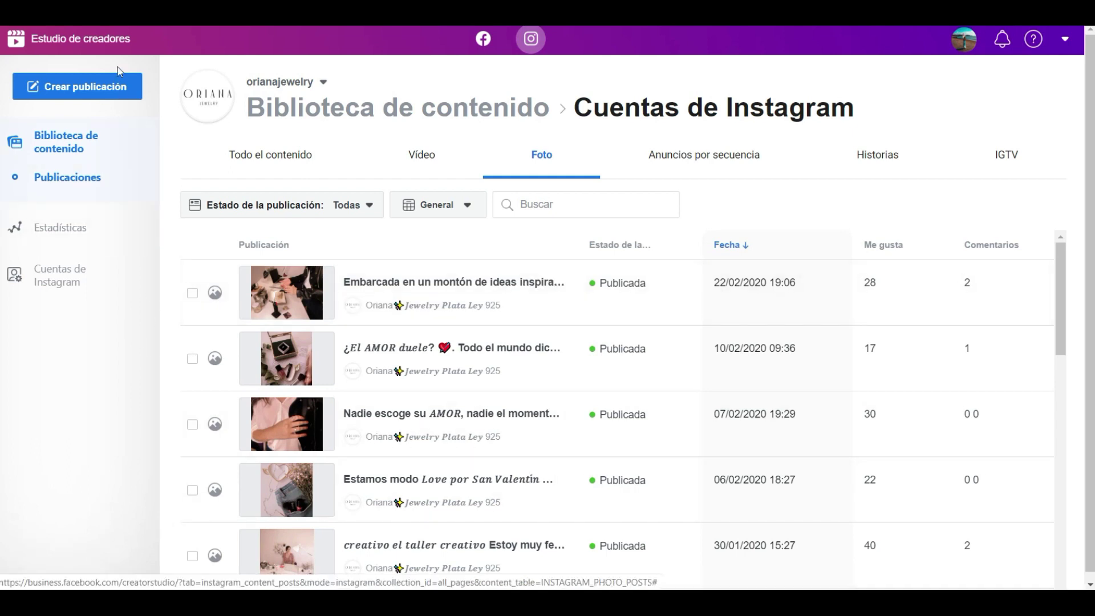
Step: Create a new Instagram feed post, convert and copy the caption in SpaceGram, and paste it as the post's text
{"action": "left_click", "coordinate": [106, 88]}
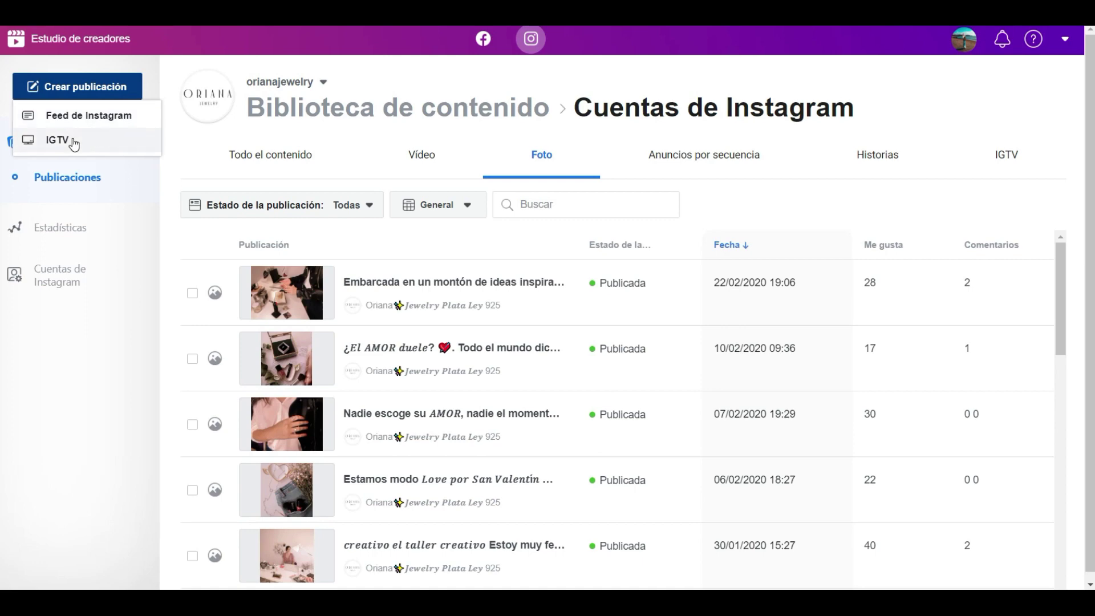
{"action": "left_click", "coordinate": [99, 115]}
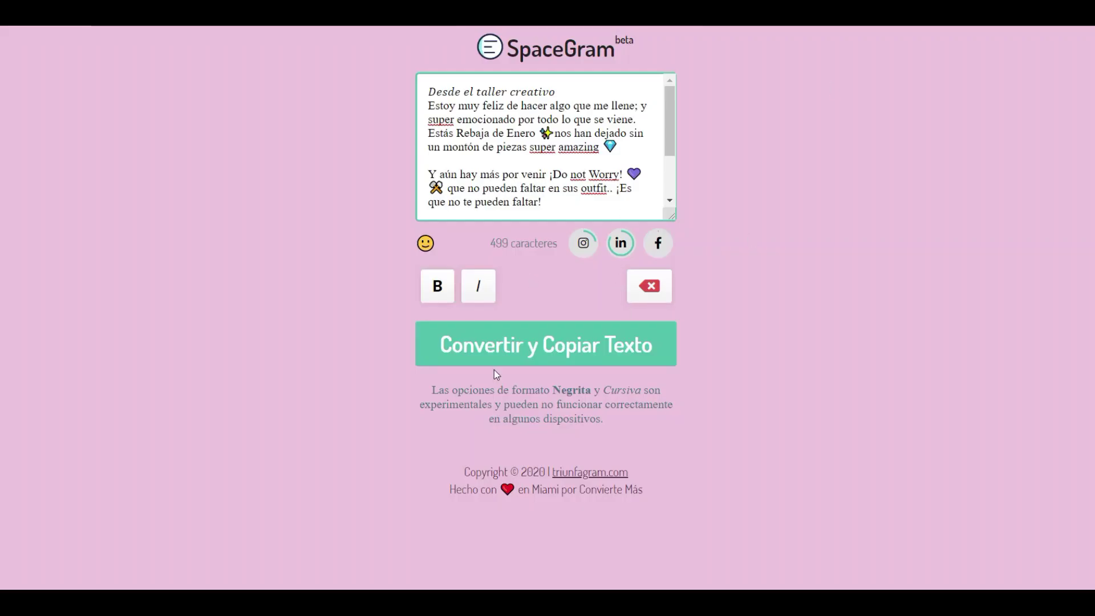
{"action": "left_click", "coordinate": [527, 348]}
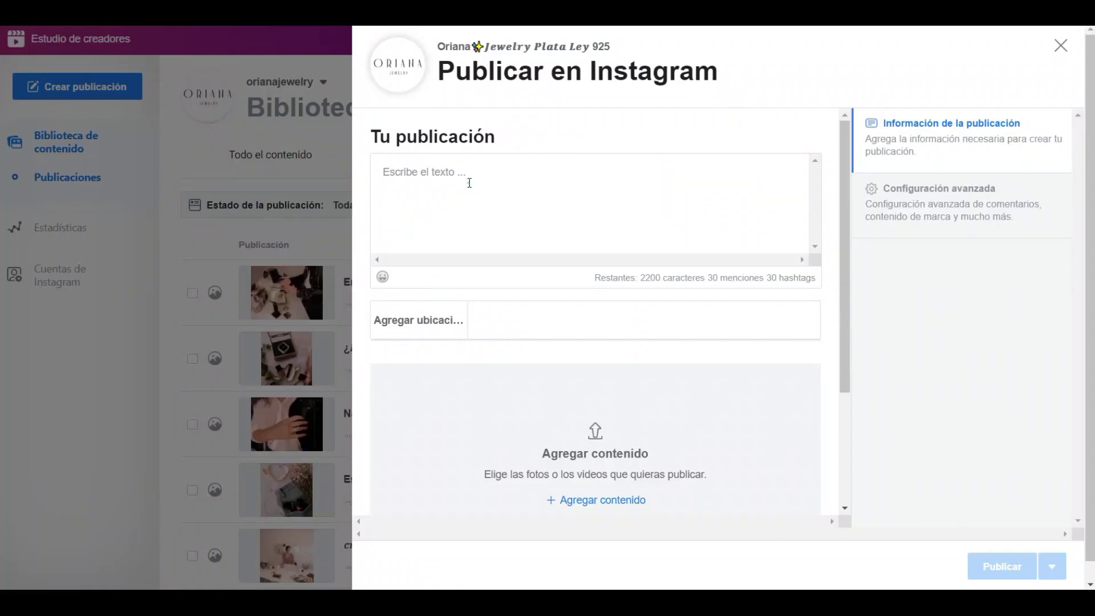
{"action": "left_click", "coordinate": [471, 174]}
{"action": "key", "text": "ctrl+v"}
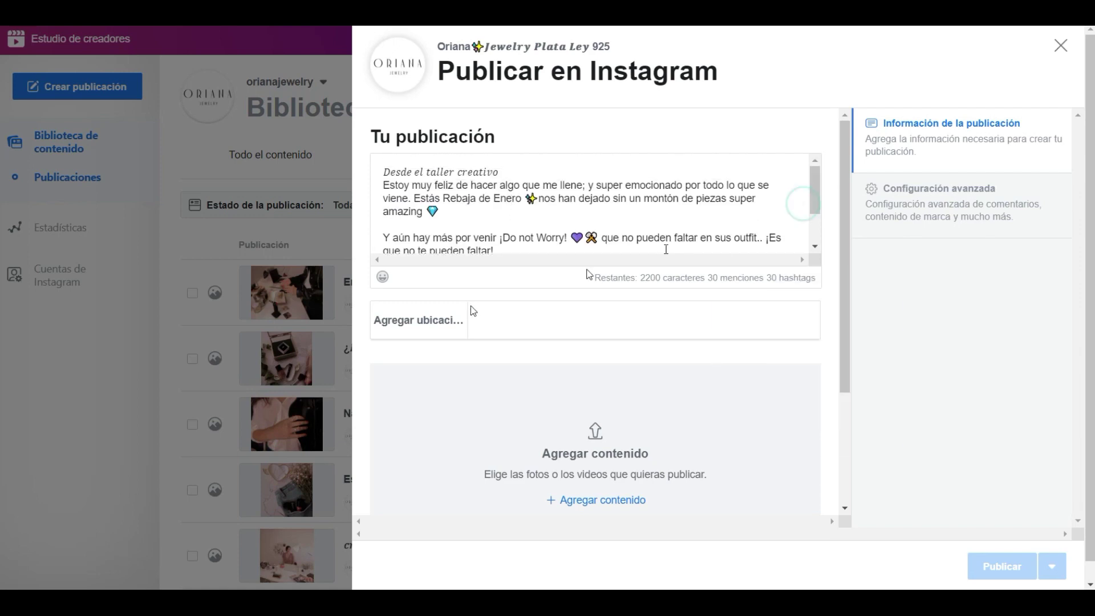
{"action": "scroll", "coordinate": [408, 291], "scroll_direction": "down", "scroll_amount": 3}
{"action": "scroll", "coordinate": [596, 253], "scroll_direction": "up", "scroll_amount": 3}
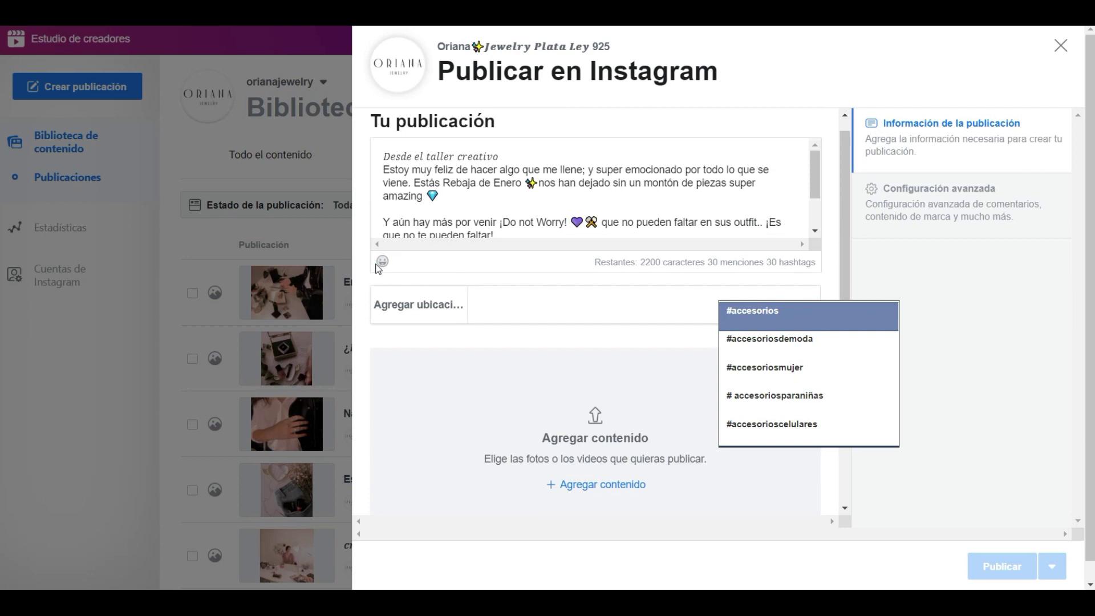
Step: Examine the emoji picker's recent emojis and categories available for the post's caption
{"action": "double_click", "coordinate": [381, 262]}
{"action": "scroll", "coordinate": [350, 337], "scroll_direction": "down", "scroll_amount": 3}
{"action": "scroll", "coordinate": [356, 344], "scroll_direction": "down", "scroll_amount": 3}
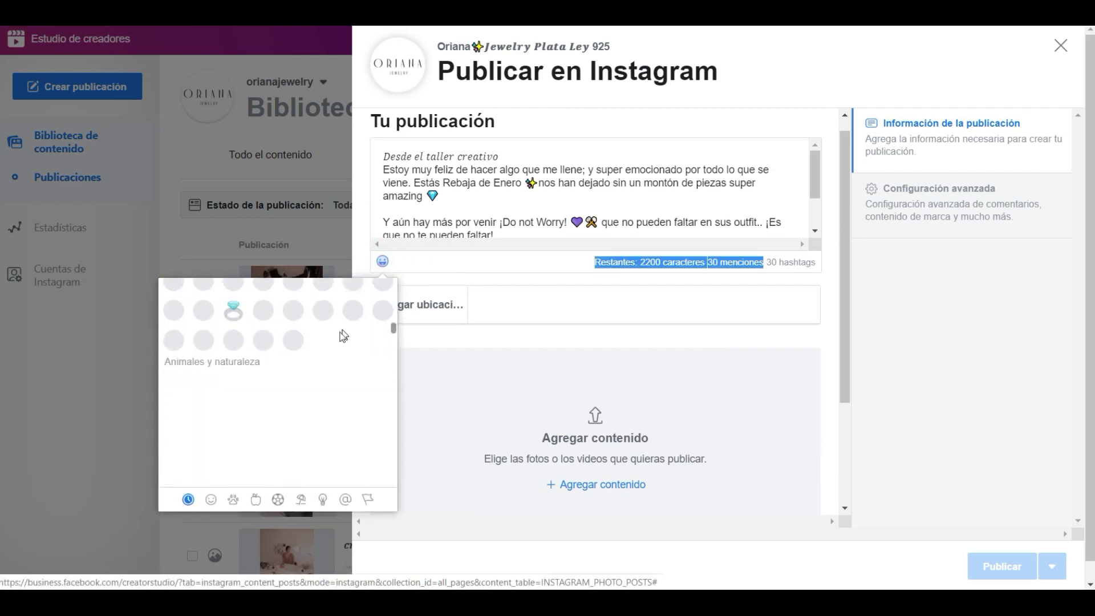
{"action": "scroll", "coordinate": [321, 354], "scroll_direction": "down", "scroll_amount": 3}
{"action": "left_click", "coordinate": [256, 500]}
{"action": "left_click", "coordinate": [254, 504]}
{"action": "left_click", "coordinate": [210, 503]}
{"action": "left_click", "coordinate": [189, 499]}
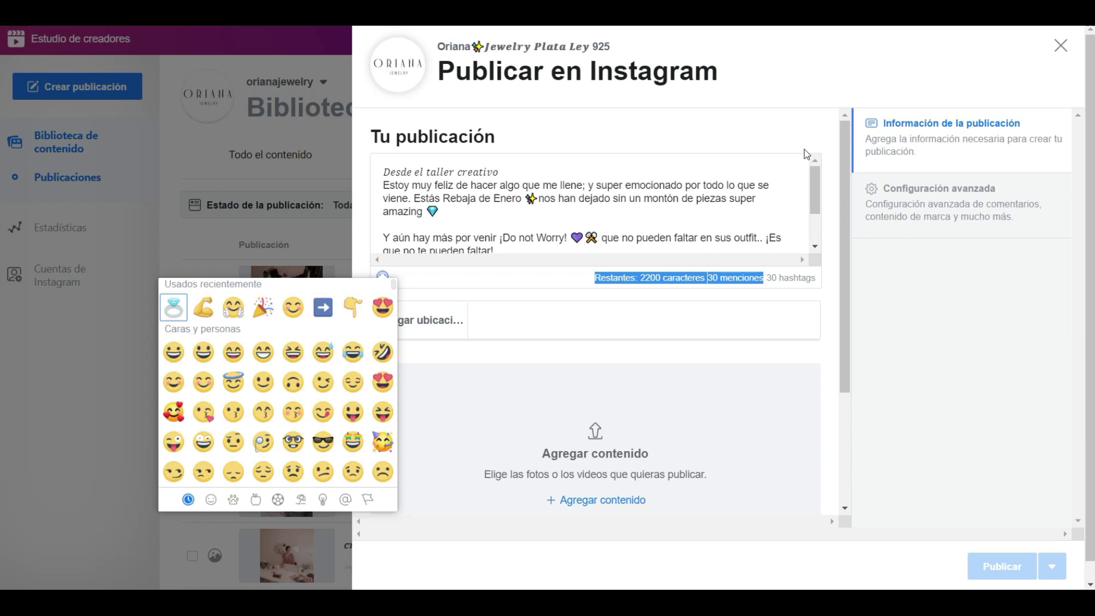
{"action": "left_click", "coordinate": [681, 262]}
Step: Add the photo of the desk with the lamp and laptop to the post by file upload
{"action": "scroll", "coordinate": [680, 262], "scroll_direction": "down", "scroll_amount": 5}
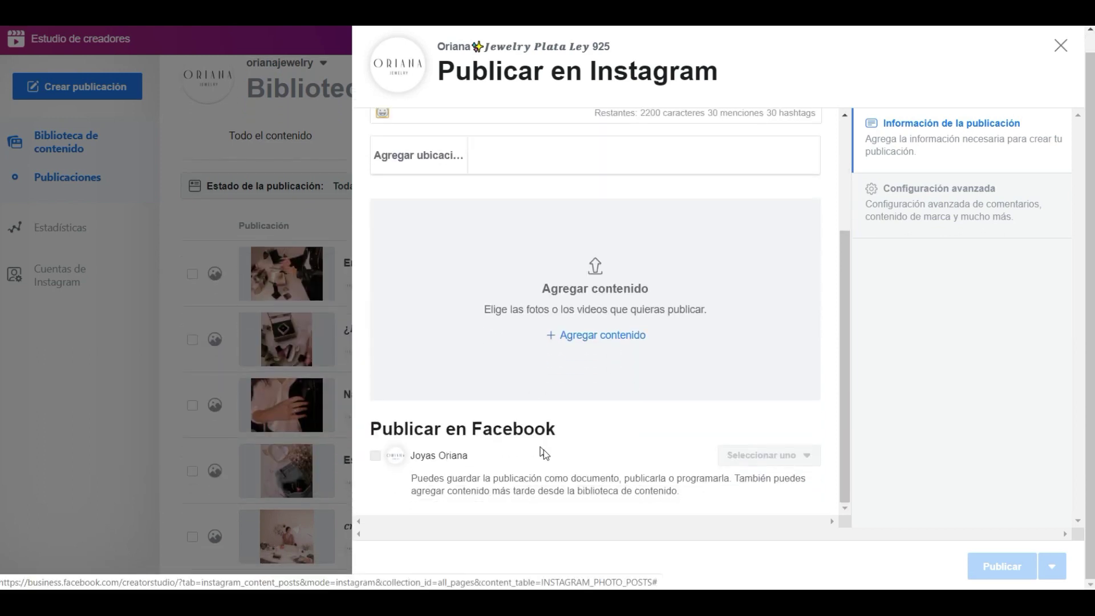
{"action": "left_click", "coordinate": [371, 460]}
{"action": "scroll", "coordinate": [748, 404], "scroll_direction": "up", "scroll_amount": 3}
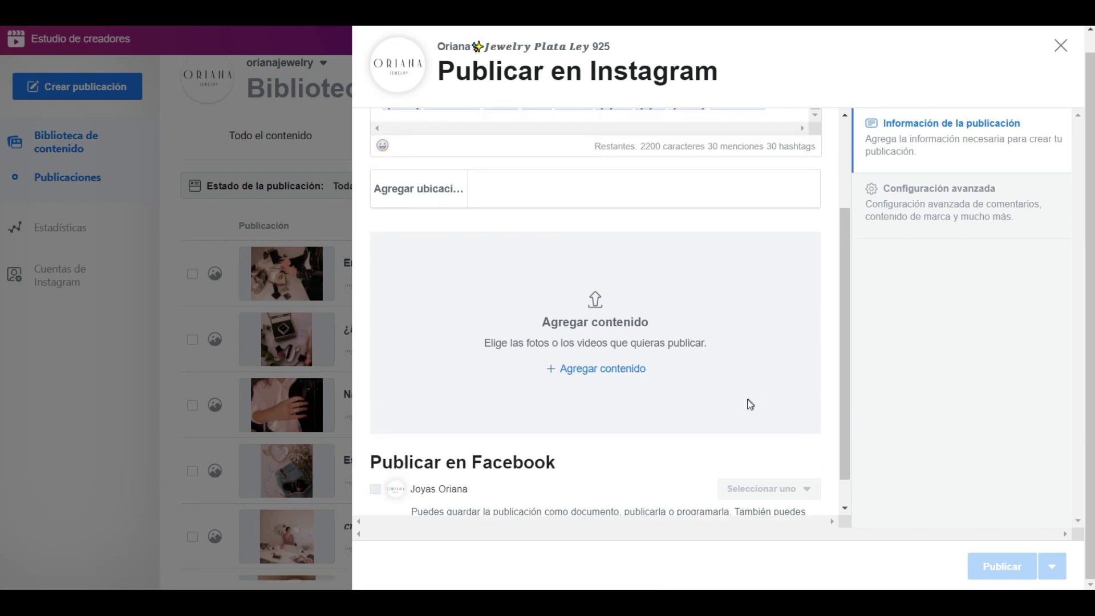
{"action": "scroll", "coordinate": [591, 443], "scroll_direction": "down", "scroll_amount": 1}
{"action": "left_click", "coordinate": [599, 427]}
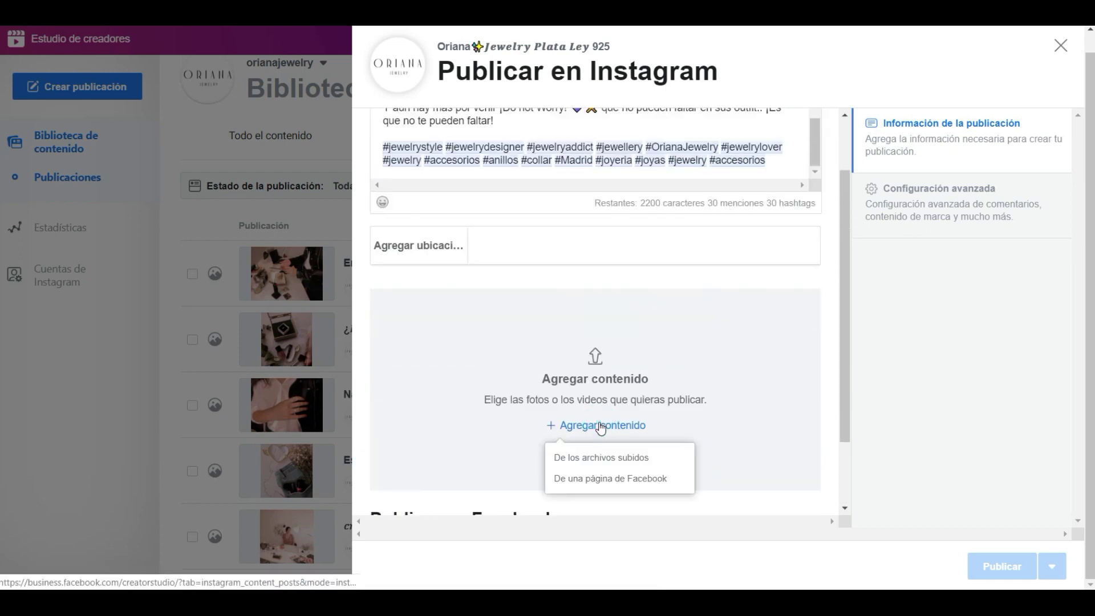
{"action": "left_click", "coordinate": [608, 457]}
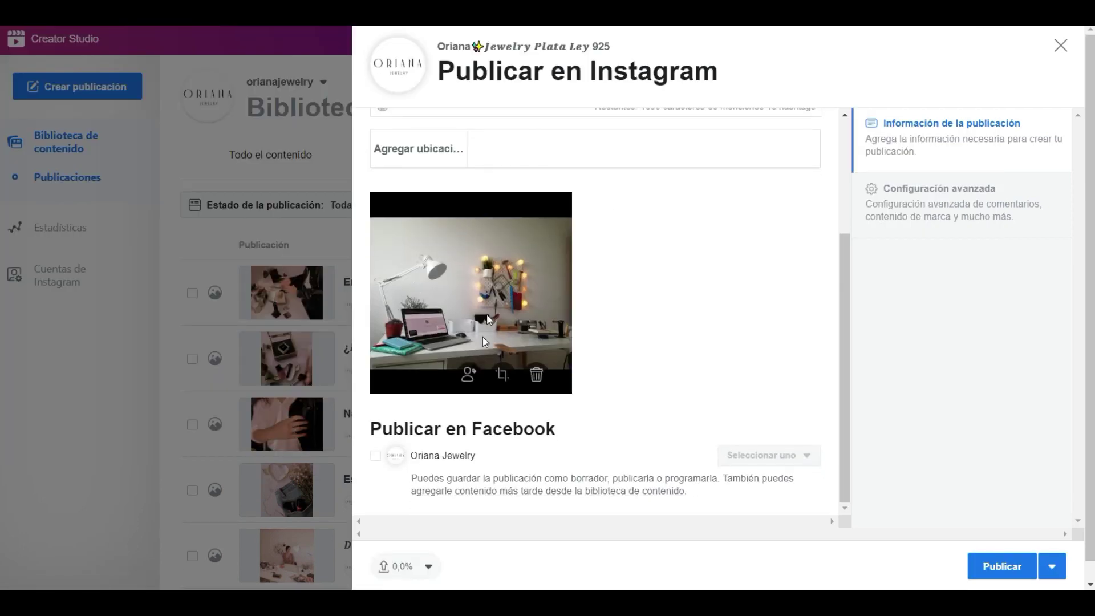
Step: Crop the desk photo to the Square format, shifting the crop area left to include more of the lamp, and save it
{"action": "left_click", "coordinate": [502, 375]}
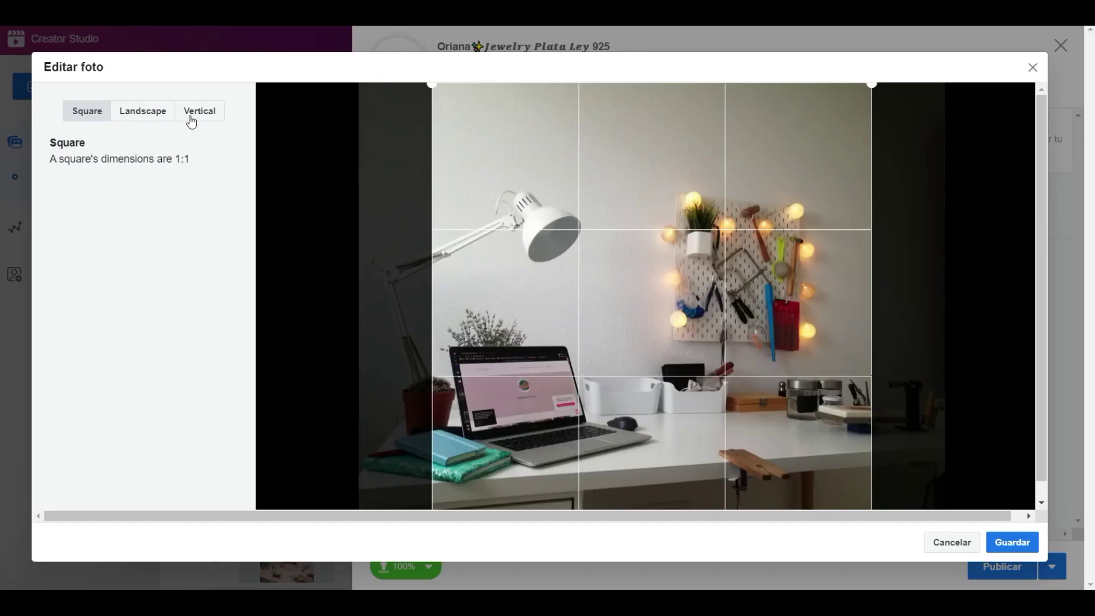
{"action": "left_click", "coordinate": [192, 117]}
{"action": "left_click", "coordinate": [147, 123]}
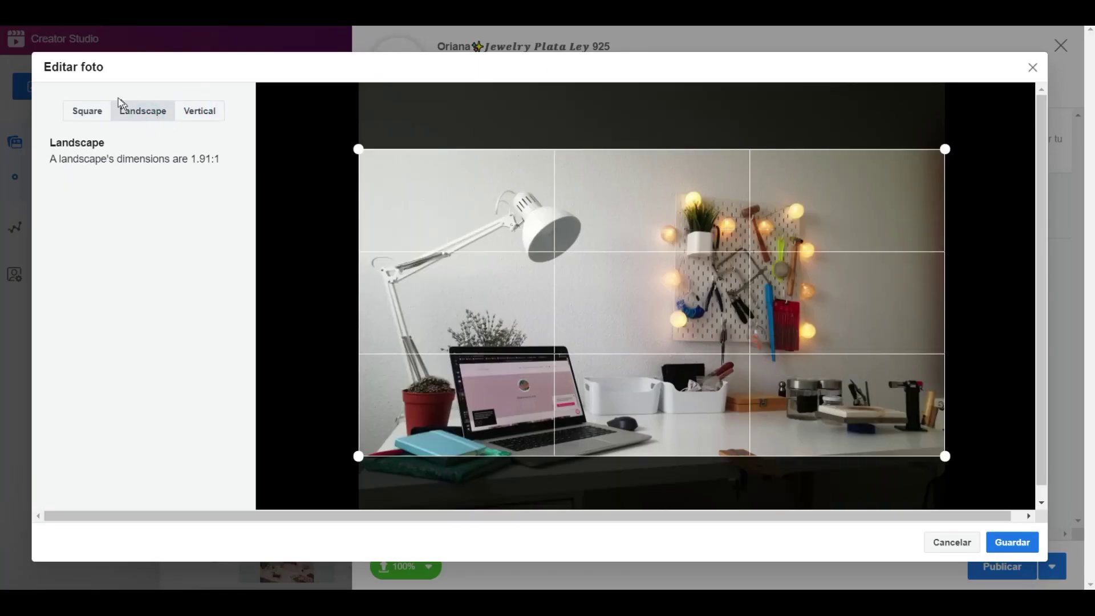
{"action": "left_click", "coordinate": [74, 116]}
{"action": "left_click_drag", "start_coordinate": [695, 230], "coordinate": [657, 229]}
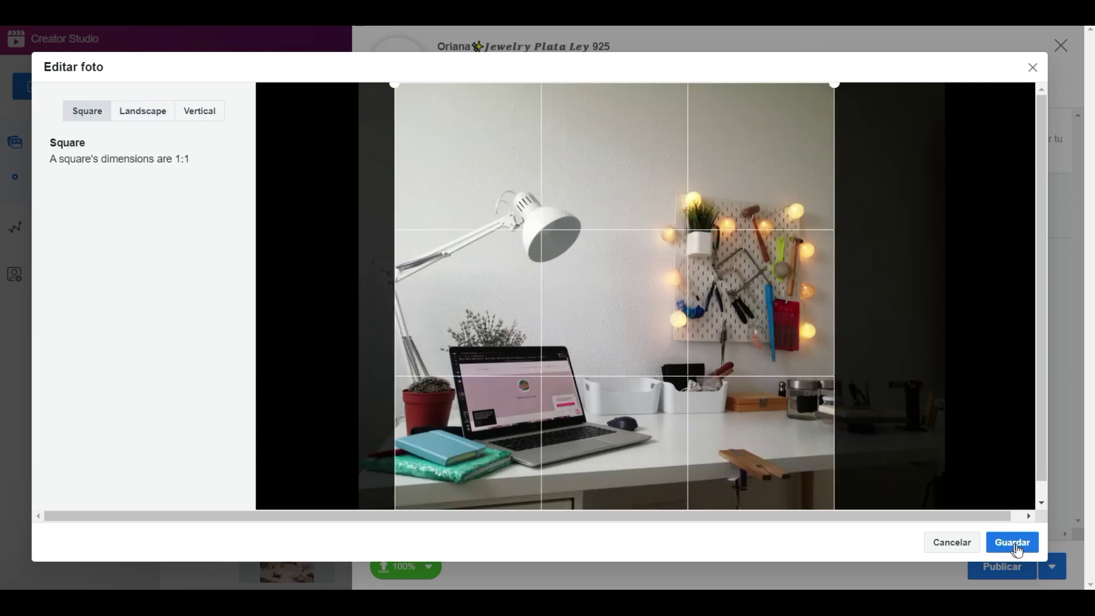
{"action": "left_click", "coordinate": [1012, 544]}
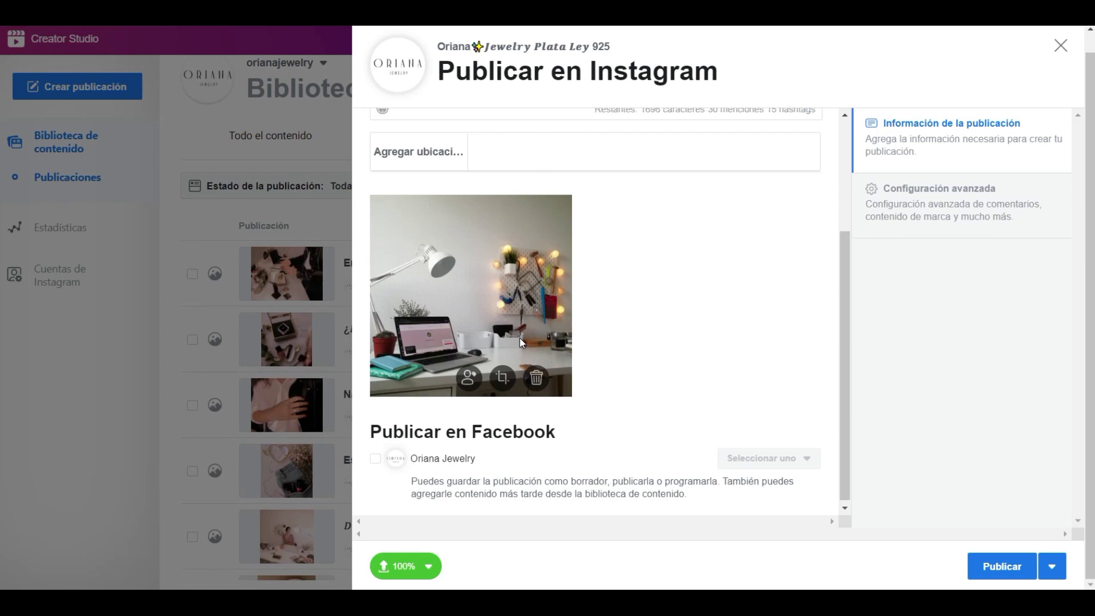
Step: Tag the orianajewelry account just below the lamp's arm in the desk photo and save the tag
{"action": "left_click", "coordinate": [469, 377]}
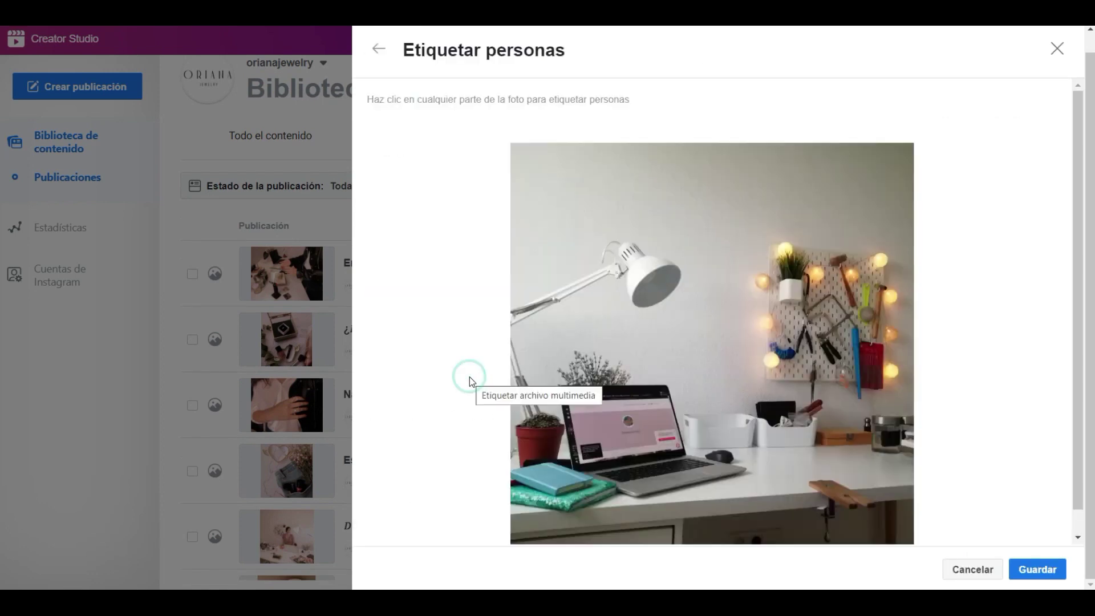
{"action": "left_click", "coordinate": [599, 266]}
{"action": "left_click", "coordinate": [640, 281]}
{"action": "type", "text": "oriana"}
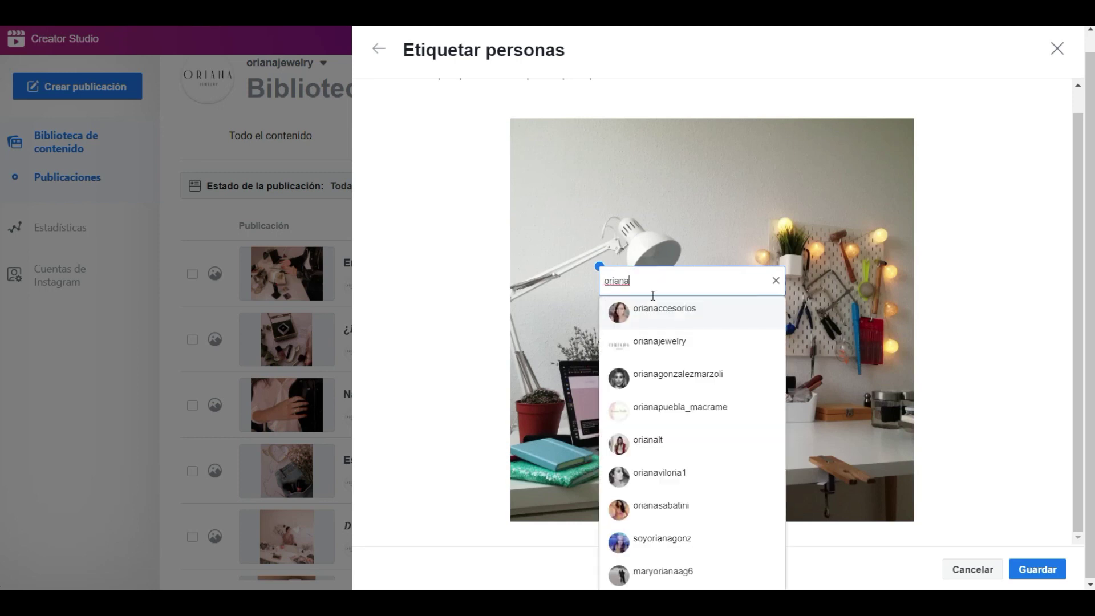
{"action": "left_click", "coordinate": [661, 342]}
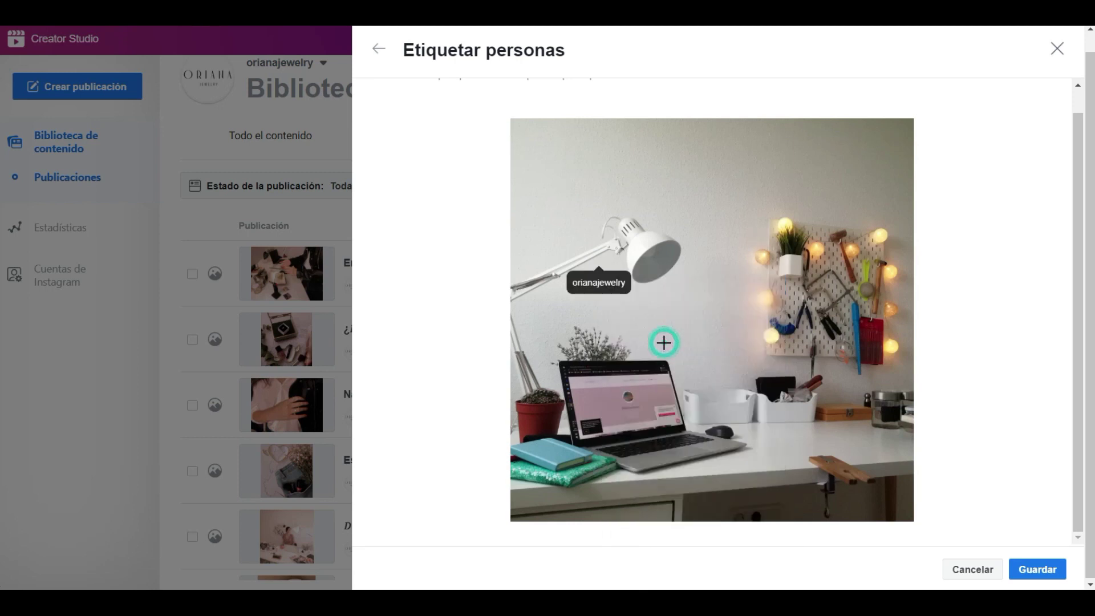
{"action": "scroll", "coordinate": [571, 283], "scroll_direction": "up", "scroll_amount": 1}
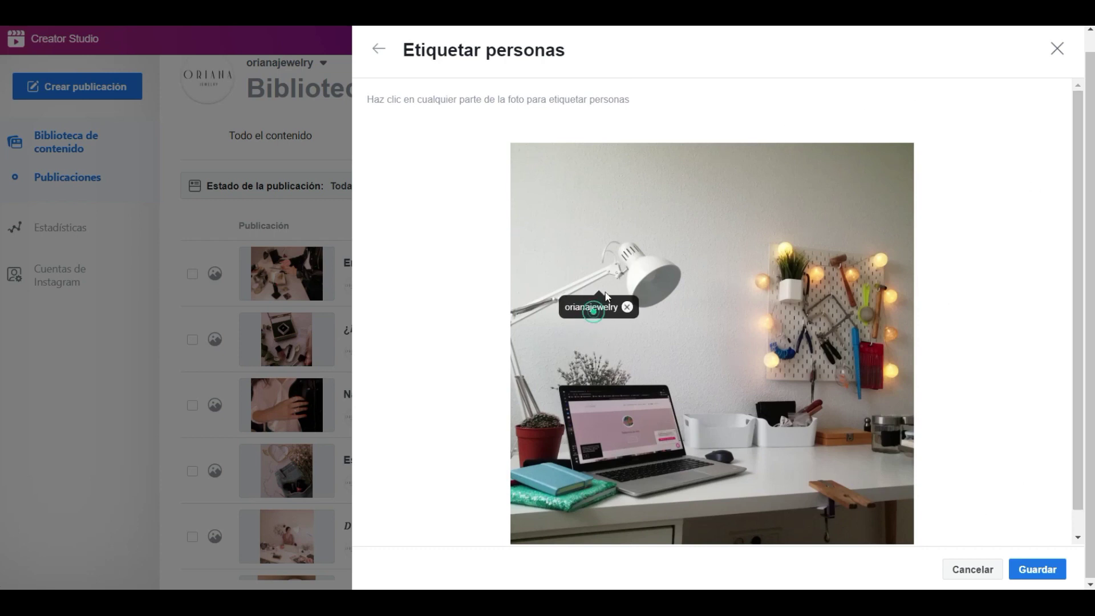
{"action": "left_click", "coordinate": [710, 206]}
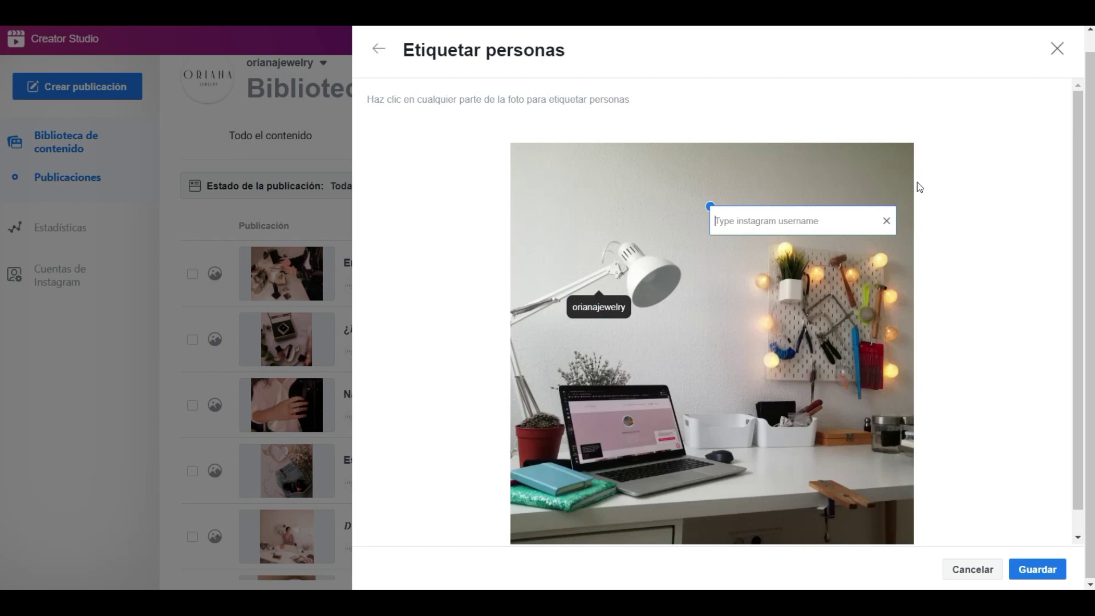
{"action": "left_click", "coordinate": [886, 221]}
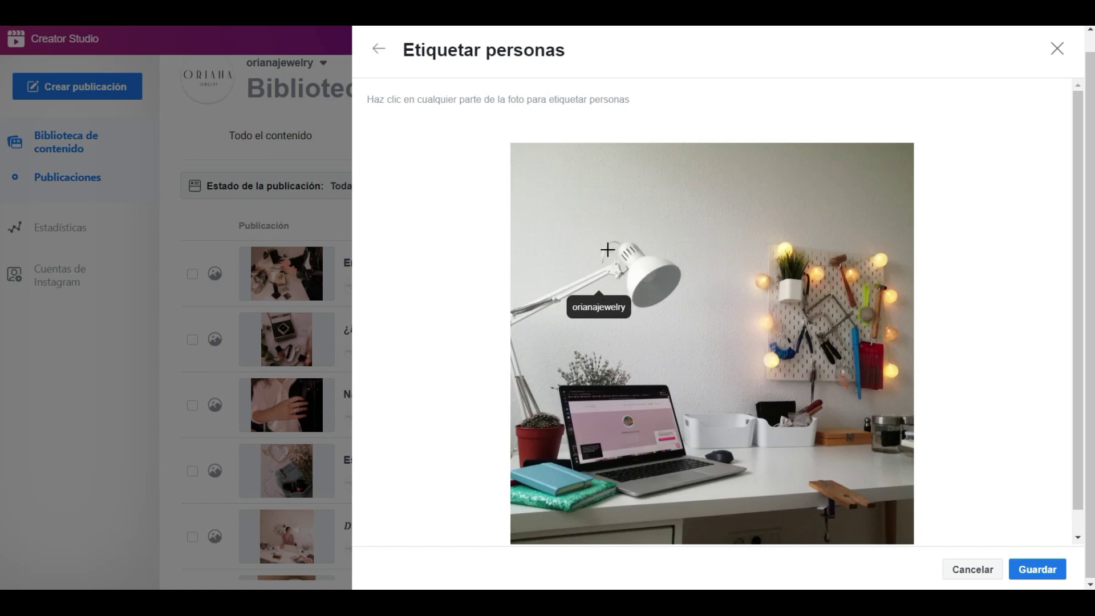
{"action": "scroll", "coordinate": [668, 117], "scroll_direction": "down", "scroll_amount": 1}
{"action": "left_click", "coordinate": [1037, 569]}
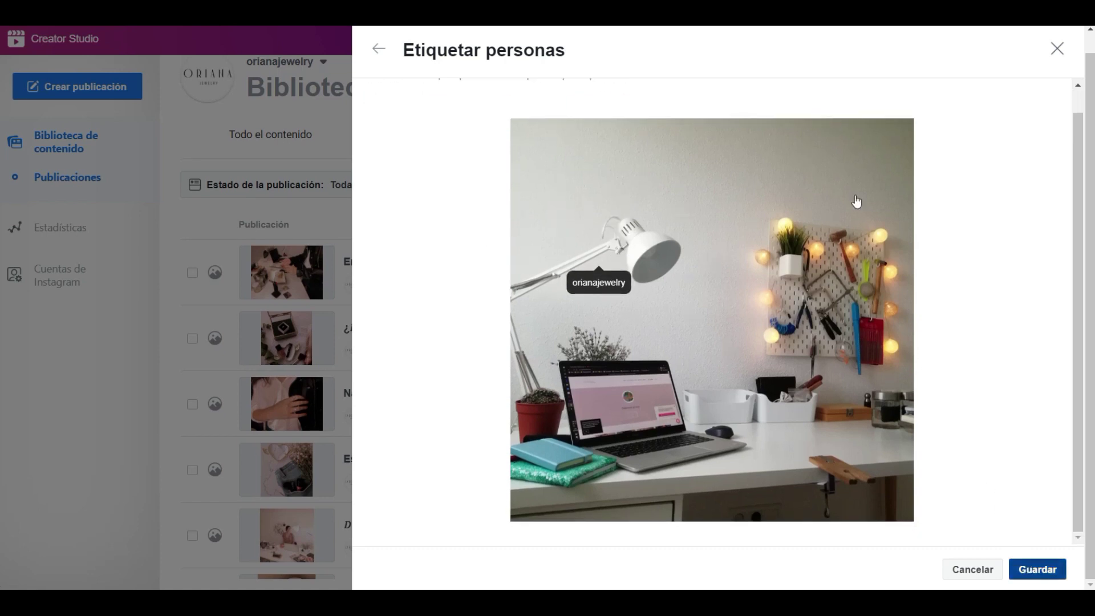
Step: Set the Instagram post's location to España
{"action": "scroll", "coordinate": [675, 235], "scroll_direction": "down", "scroll_amount": 2}
{"action": "scroll", "coordinate": [530, 481], "scroll_direction": "down", "scroll_amount": 3}
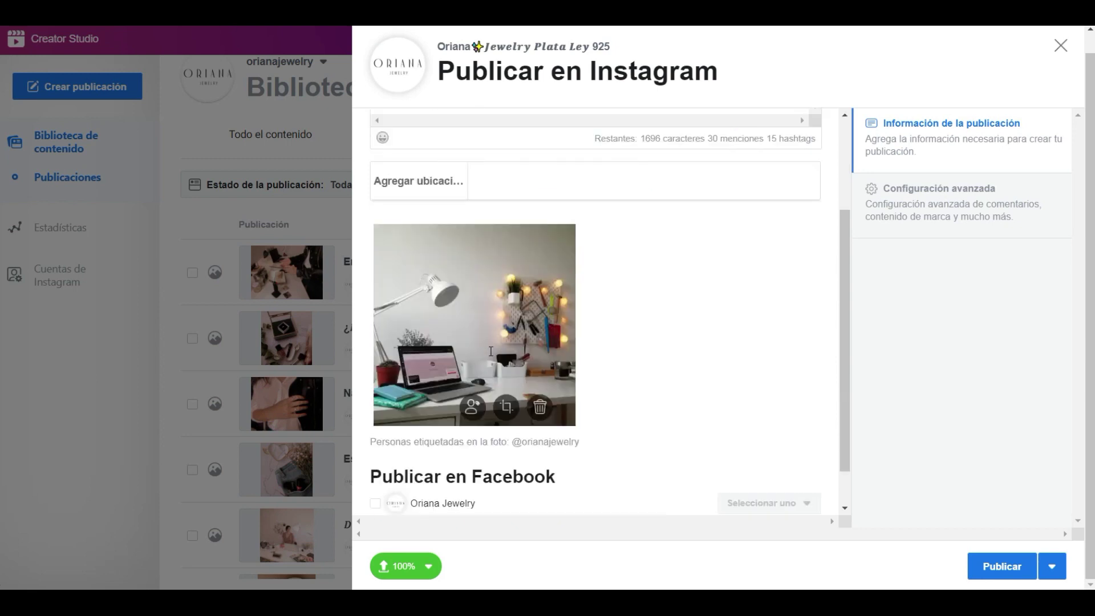
{"action": "scroll", "coordinate": [503, 318], "scroll_direction": "up", "scroll_amount": 3}
{"action": "left_click", "coordinate": [410, 318]}
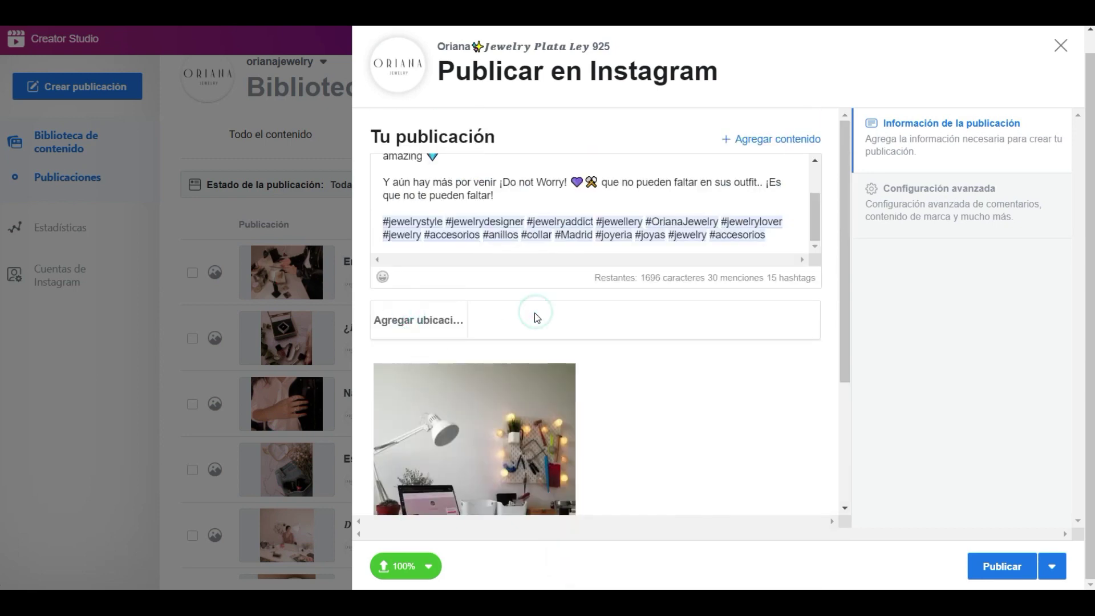
{"action": "left_click", "coordinate": [524, 313]}
{"action": "type", "text": "sp"}
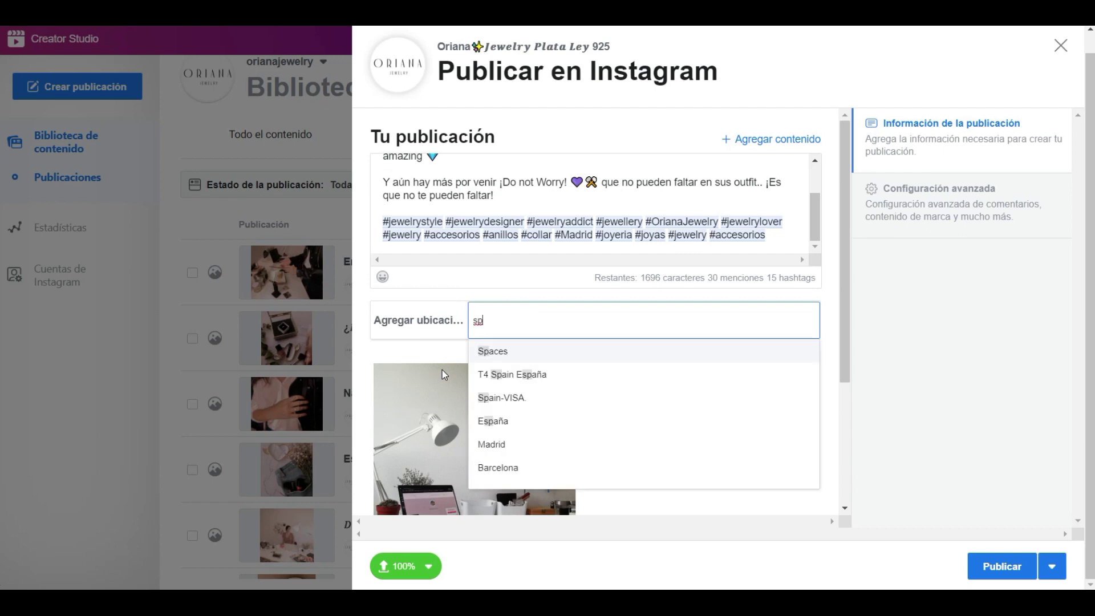
{"action": "left_click", "coordinate": [533, 422]}
{"action": "left_click", "coordinate": [757, 391]}
Step: Enable publishing the post on the Oriana Jewelry Facebook page as well
{"action": "scroll", "coordinate": [653, 411], "scroll_direction": "down", "scroll_amount": 3}
{"action": "left_click", "coordinate": [376, 456]}
{"action": "left_click", "coordinate": [805, 459]}
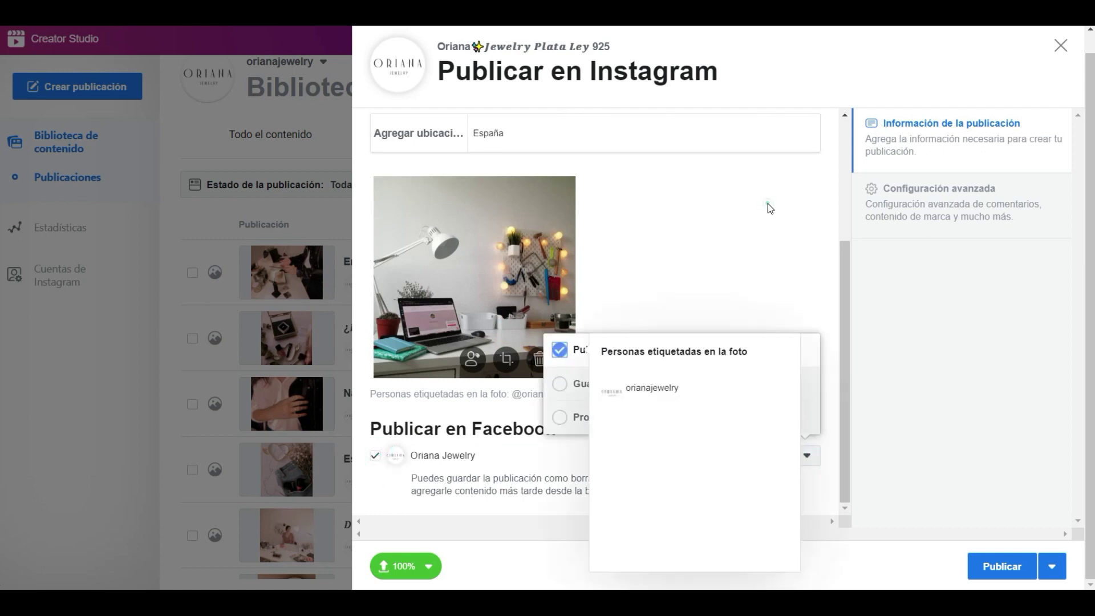
{"action": "left_click", "coordinate": [726, 230]}
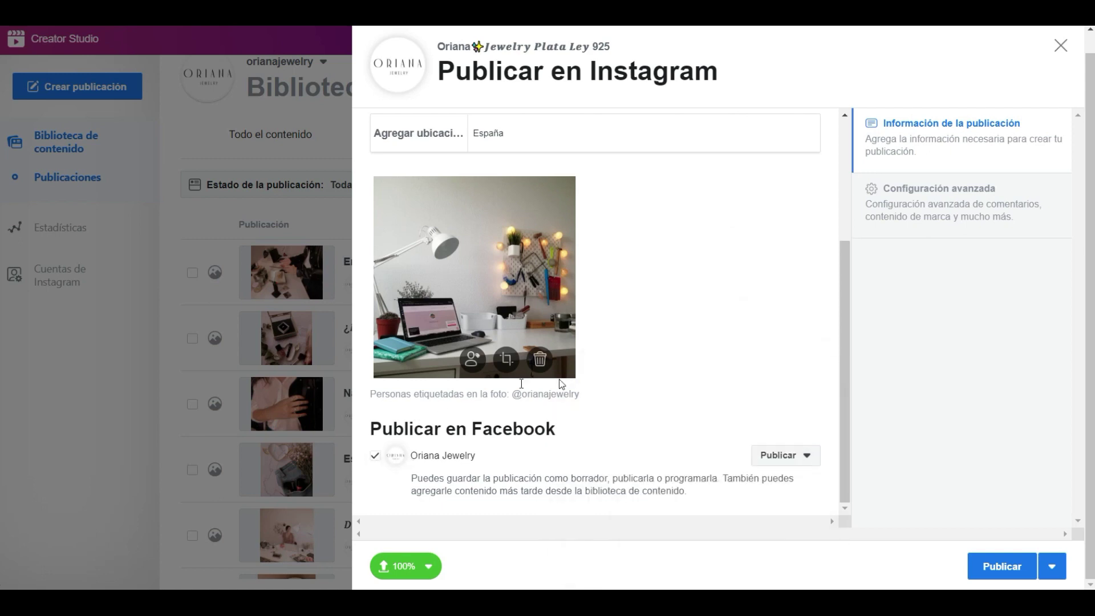
Step: Change the Facebook post's publishing option to Programar
{"action": "mouse_move", "coordinate": [433, 383]}
{"action": "left_click", "coordinate": [793, 454]}
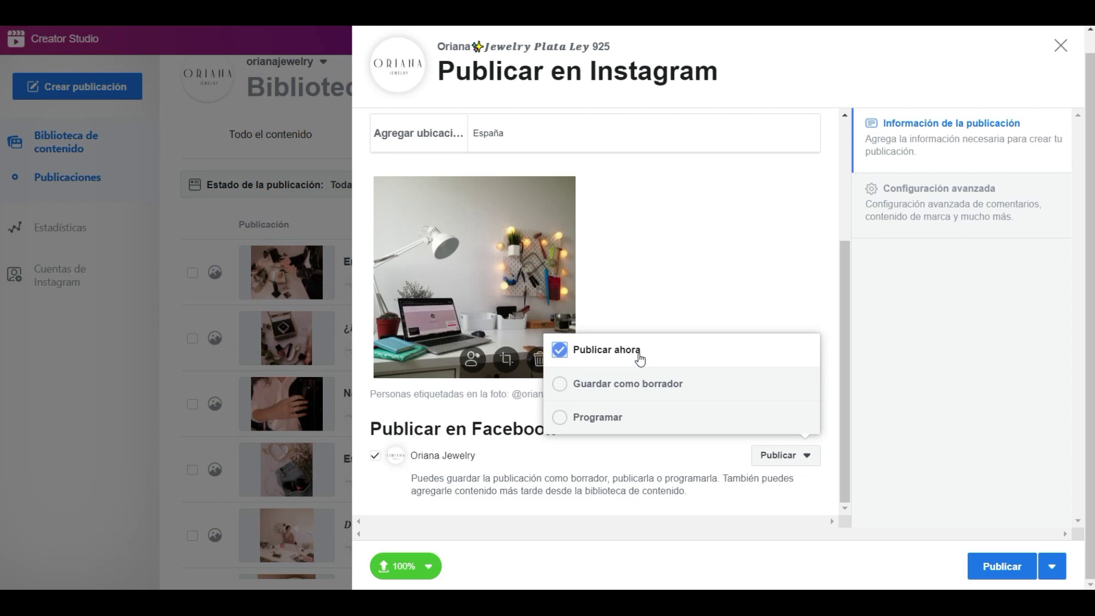
{"action": "scroll", "coordinate": [696, 264], "scroll_direction": "up", "scroll_amount": 4}
{"action": "left_click", "coordinate": [597, 409]}
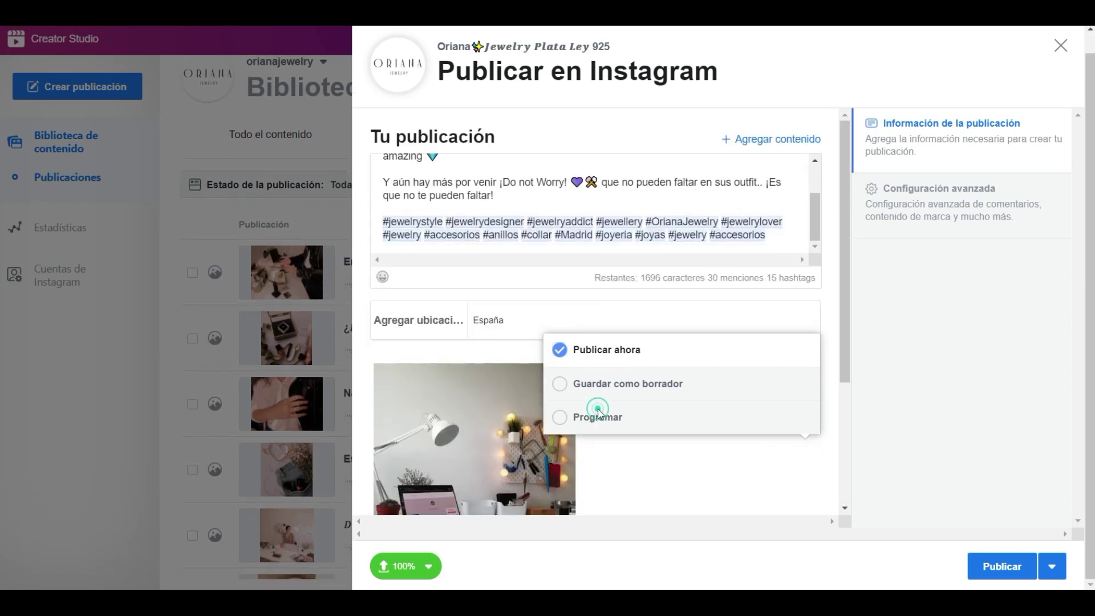
{"action": "scroll", "coordinate": [660, 374], "scroll_direction": "down", "scroll_amount": 3}
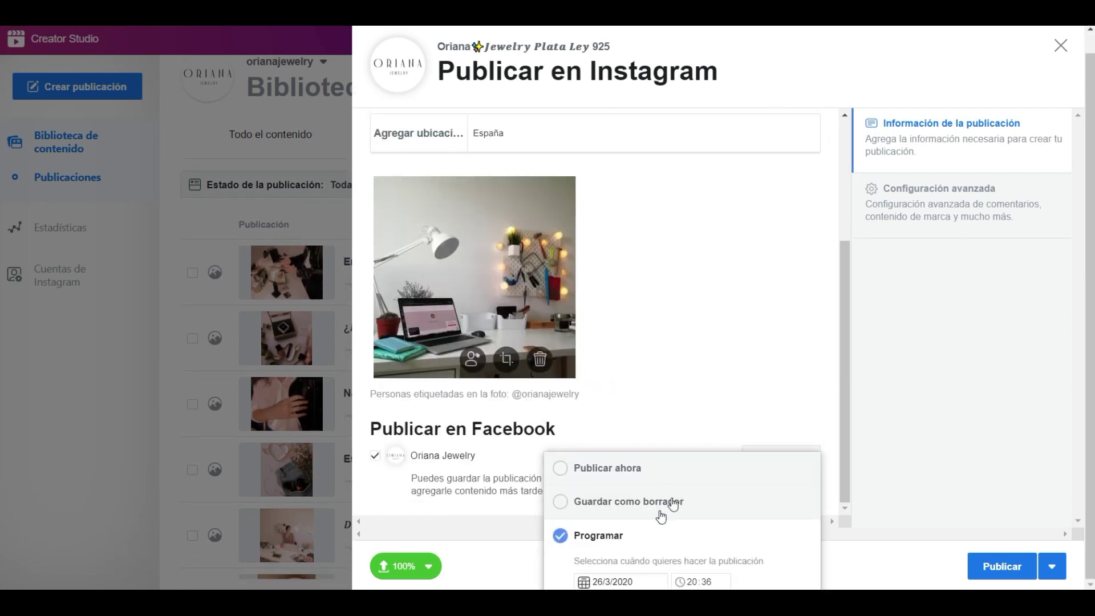
{"action": "scroll", "coordinate": [851, 545], "scroll_direction": "up", "scroll_amount": 1}
{"action": "left_click_drag", "start_coordinate": [771, 458], "coordinate": [770, 382]}
{"action": "left_click", "coordinate": [753, 313]}
{"action": "left_click", "coordinate": [786, 457]}
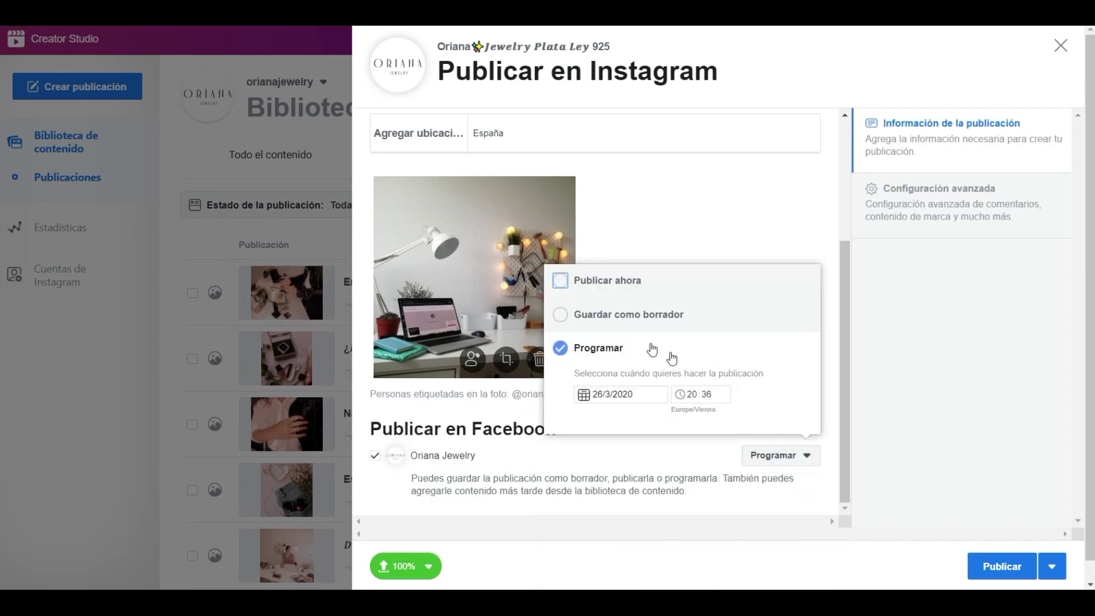
Step: Set the Facebook post's scheduled date to 27/3/2020, and close the post composer without publishing
{"action": "left_click", "coordinate": [593, 396]}
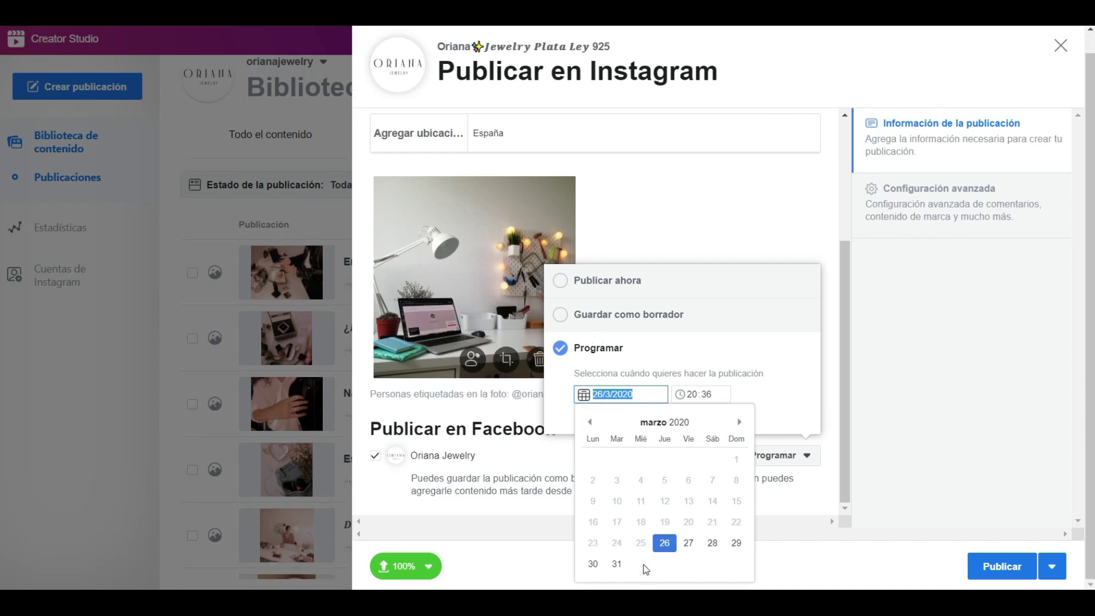
{"action": "left_click", "coordinate": [697, 543]}
{"action": "left_click", "coordinate": [692, 399]}
{"action": "left_click", "coordinate": [688, 402]}
{"action": "left_click", "coordinate": [695, 398]}
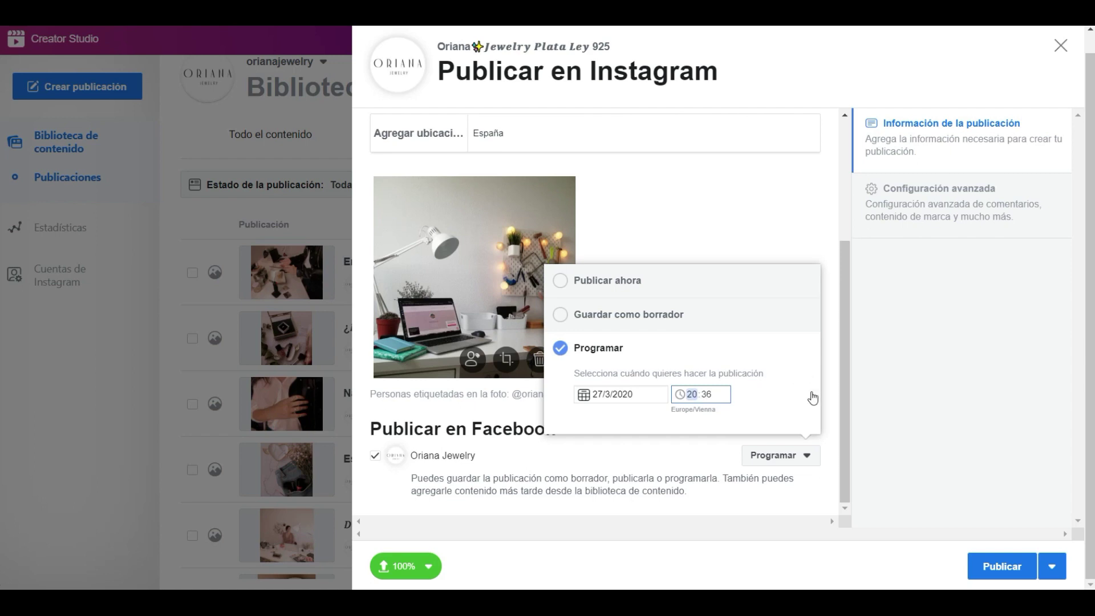
{"action": "left_click", "coordinate": [1062, 46]}
{"action": "left_click", "coordinate": [768, 295]}
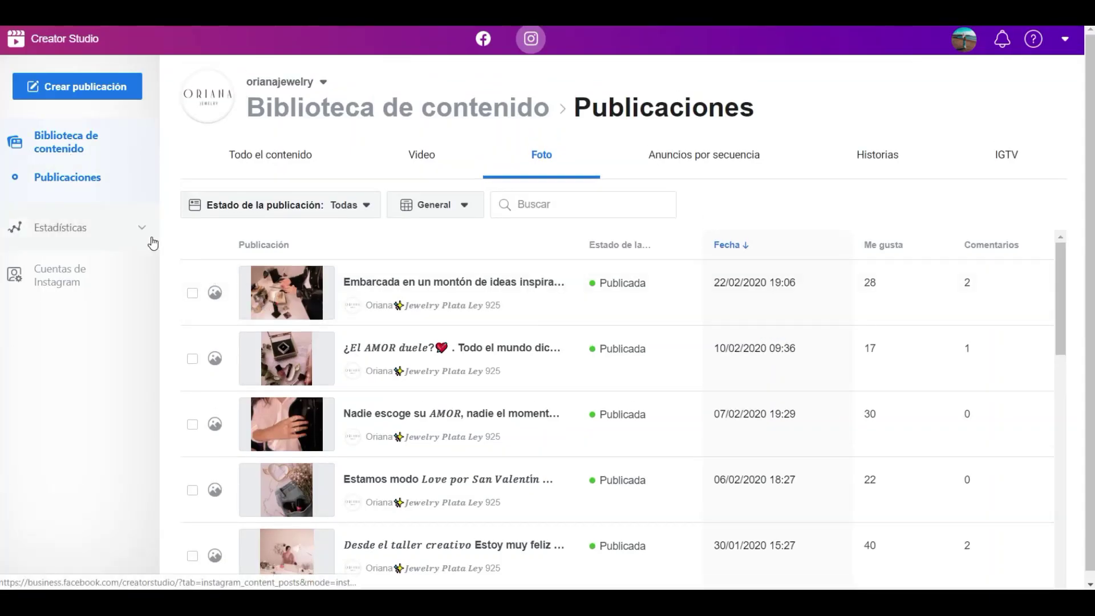
Step: Switch the content library to only the orianaccesorios account and view its Historias and IGTV publications
{"action": "left_click", "coordinate": [207, 97]}
{"action": "left_click", "coordinate": [255, 238]}
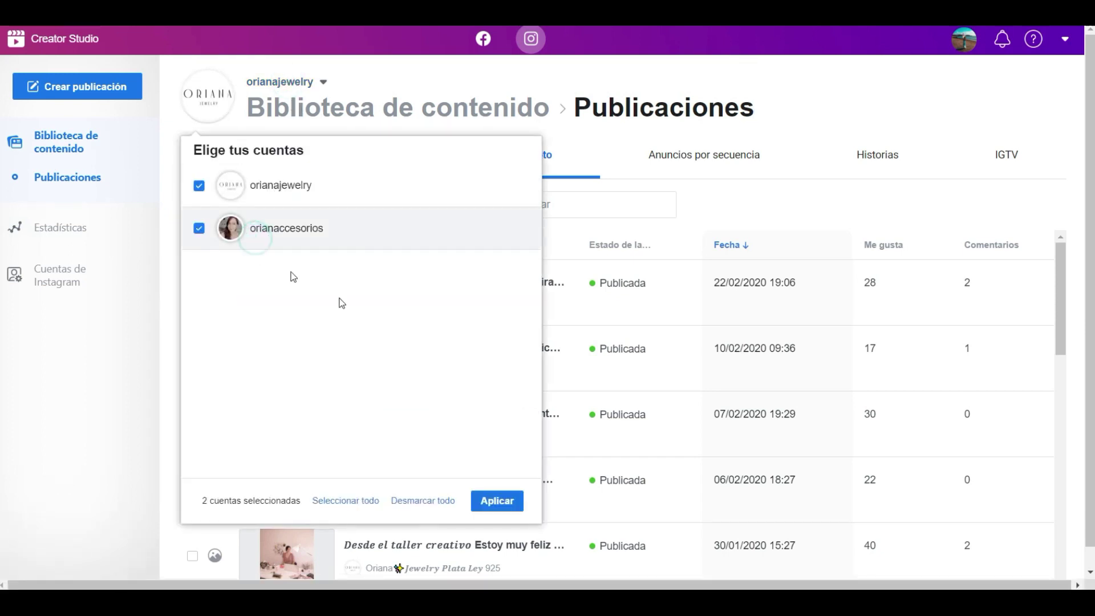
{"action": "left_click", "coordinate": [199, 185]}
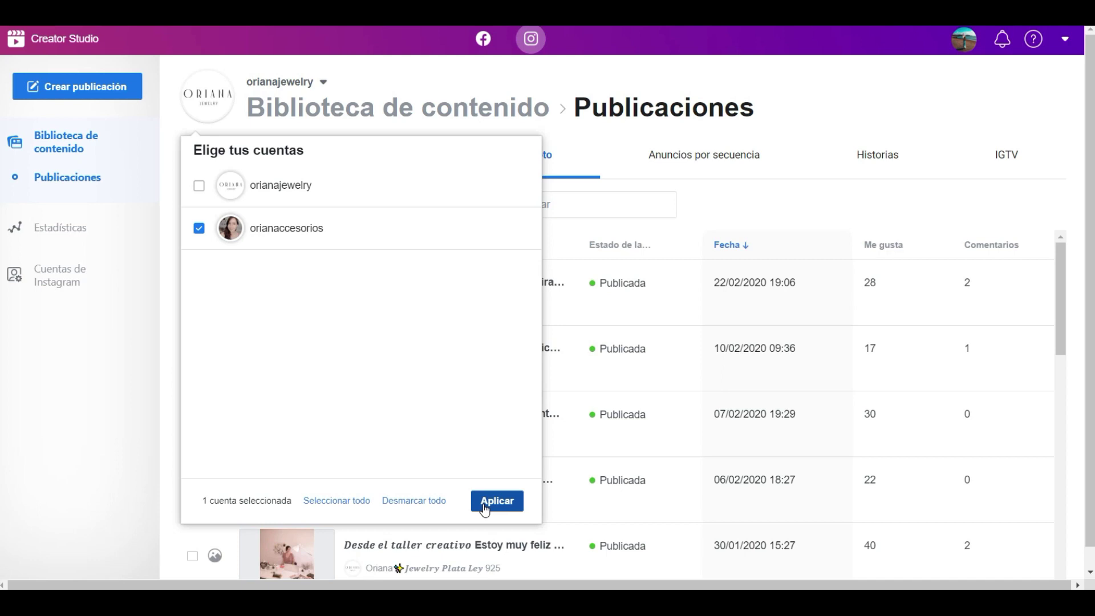
{"action": "left_click", "coordinate": [485, 508]}
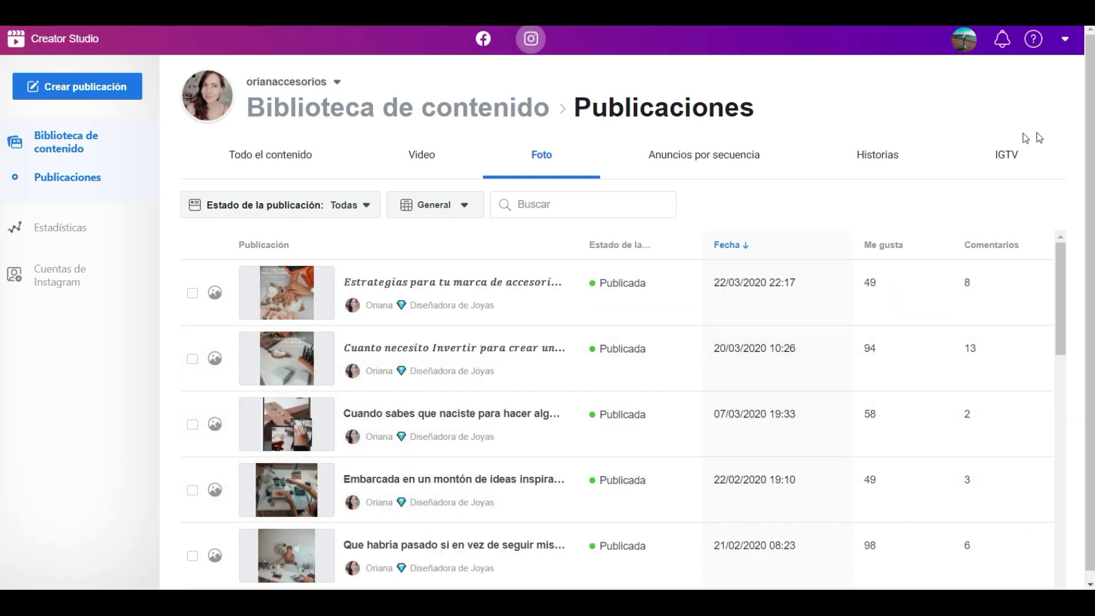
{"action": "left_click", "coordinate": [900, 162]}
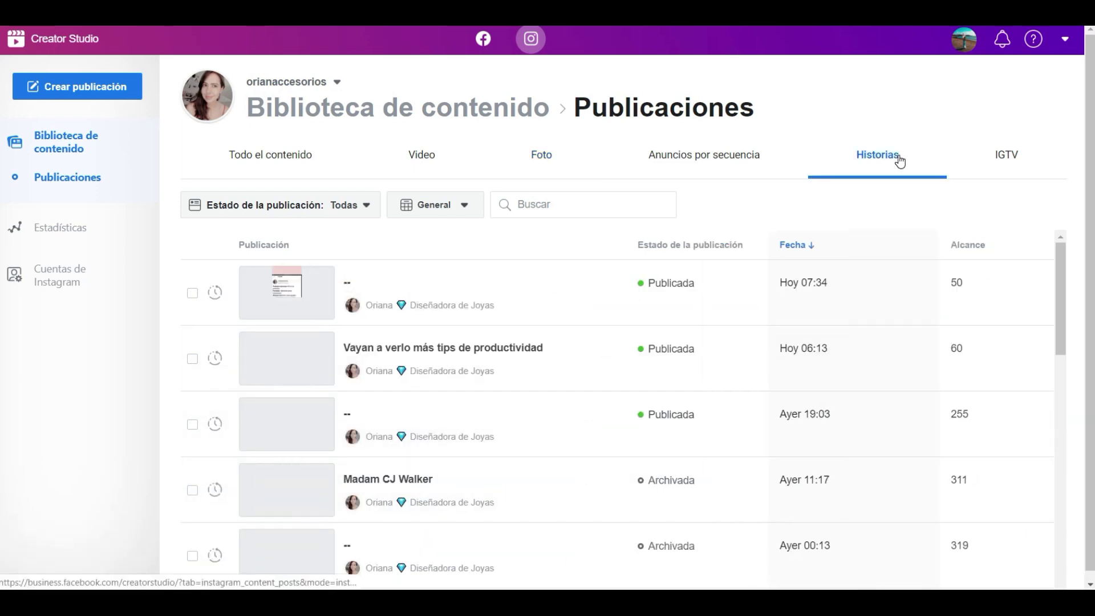
{"action": "left_click", "coordinate": [992, 160]}
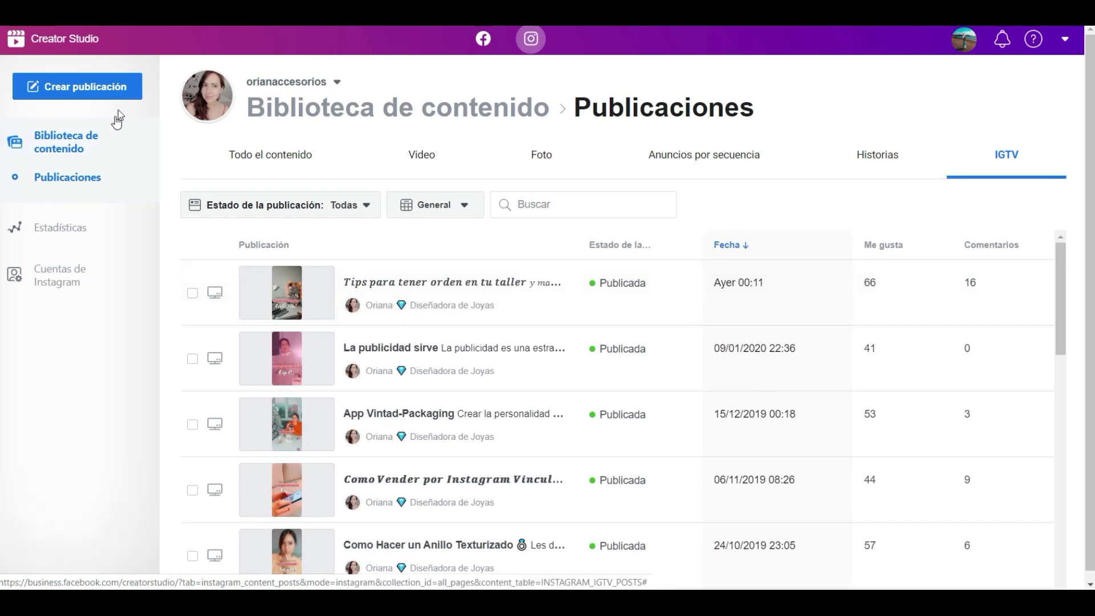
Step: Start a new IGTV publication for orianaccesorios and examine its video, cover image and sharing options
{"action": "left_click", "coordinate": [127, 90]}
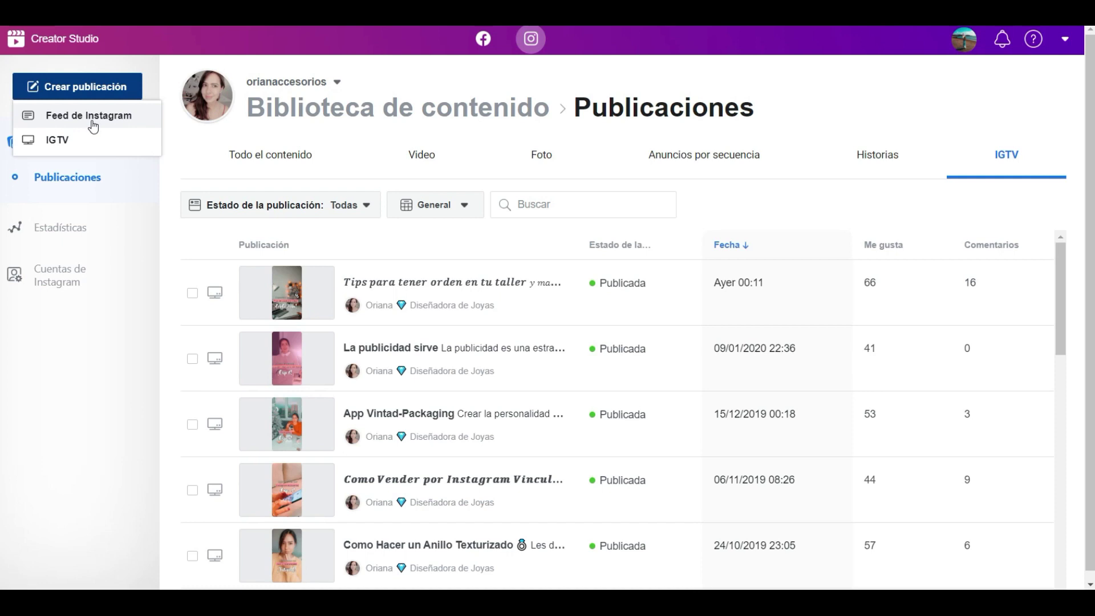
{"action": "left_click", "coordinate": [75, 141]}
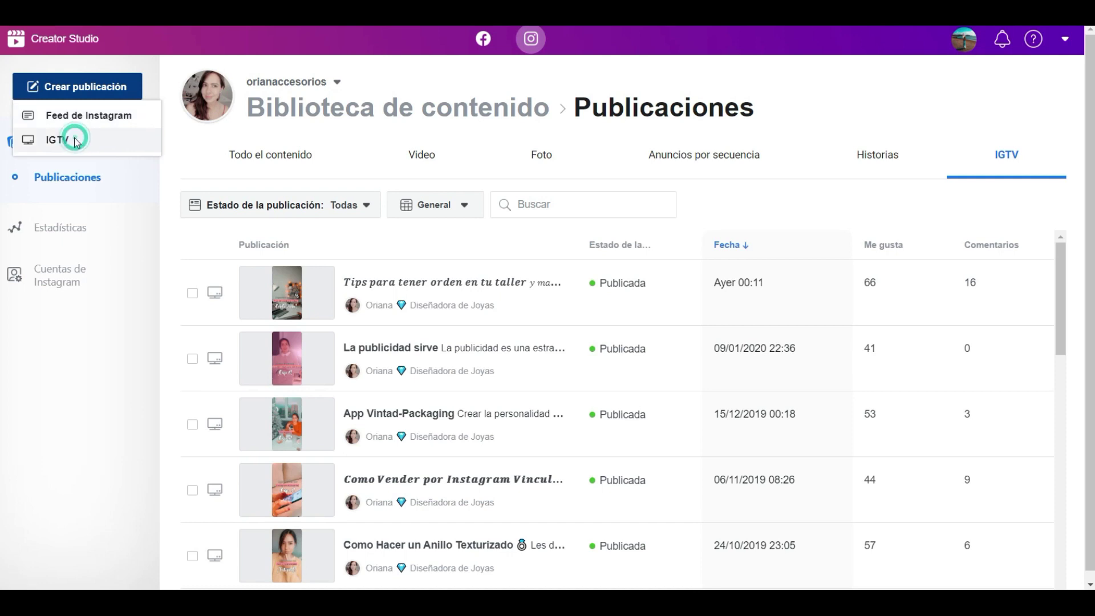
{"action": "scroll", "coordinate": [627, 251], "scroll_direction": "down", "scroll_amount": 3}
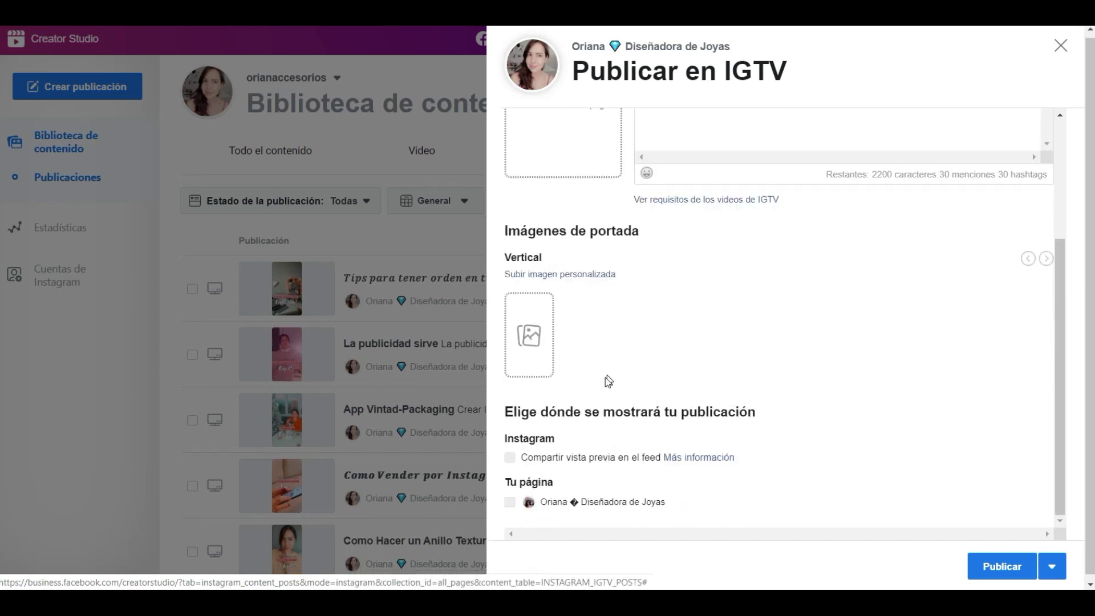
{"action": "scroll", "coordinate": [575, 404], "scroll_direction": "up", "scroll_amount": 1}
{"action": "scroll", "coordinate": [583, 479], "scroll_direction": "down", "scroll_amount": 1}
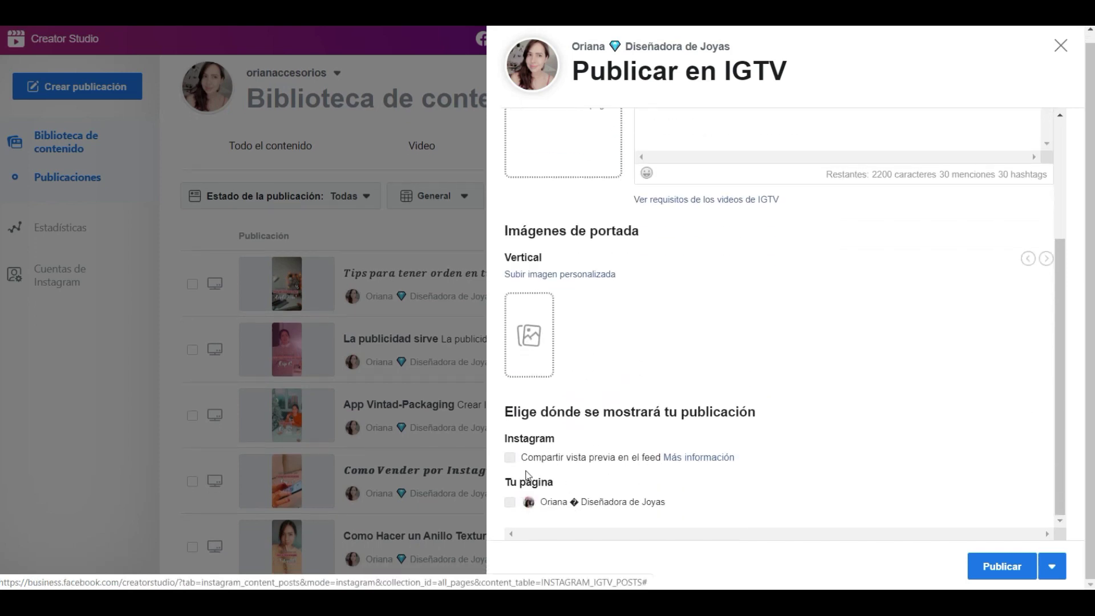
{"action": "left_click", "coordinate": [513, 457]}
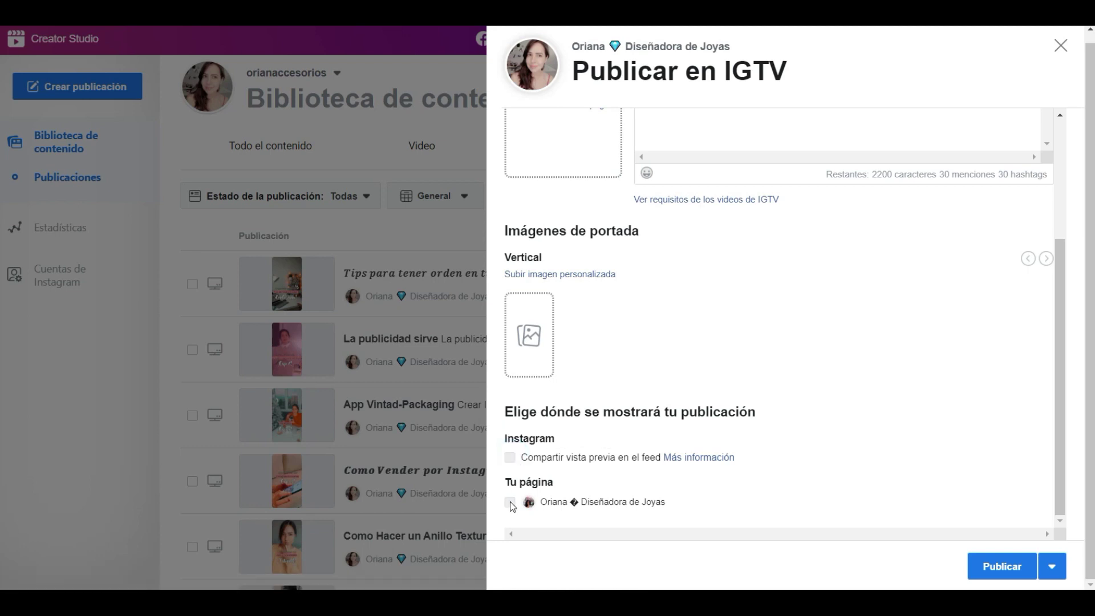
{"action": "scroll", "coordinate": [753, 268], "scroll_direction": "up", "scroll_amount": 3}
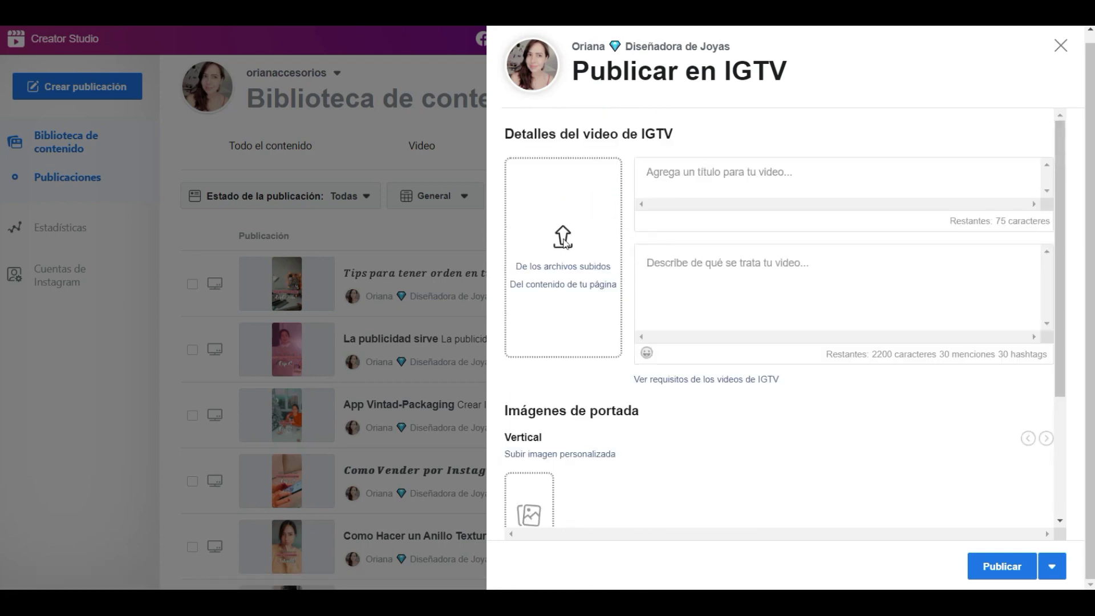
Step: Paste the copied caption with its emojis and hashtags into the IGTV video's description
{"action": "left_click", "coordinate": [774, 180]}
{"action": "left_click", "coordinate": [691, 266]}
{"action": "key", "text": "ctrl+v"}
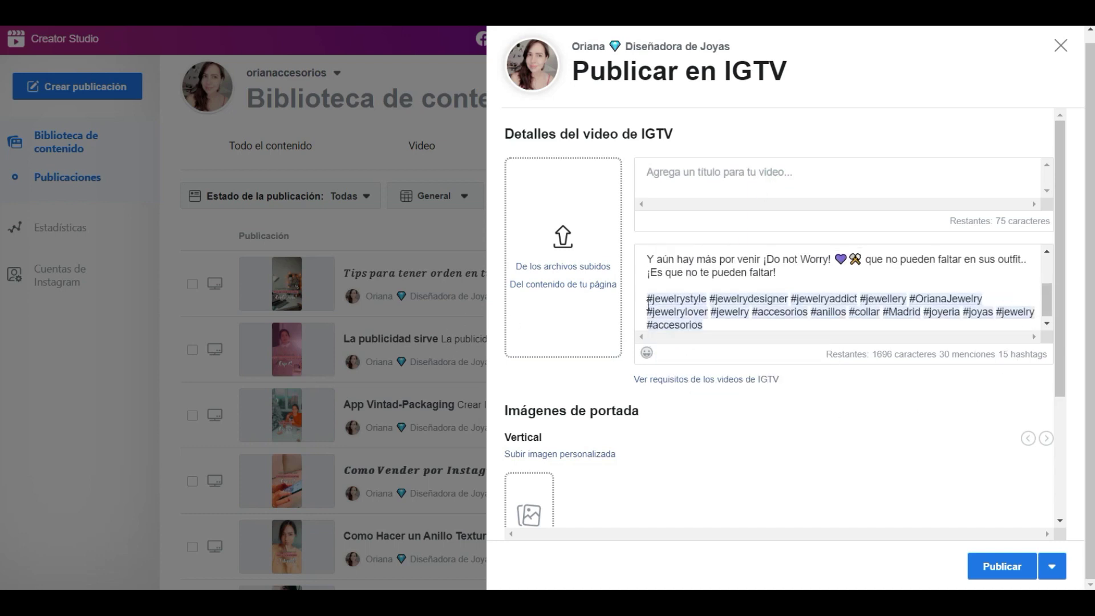
{"action": "scroll", "coordinate": [701, 285], "scroll_direction": "up", "scroll_amount": 4}
{"action": "scroll", "coordinate": [745, 182], "scroll_direction": "down", "scroll_amount": 1}
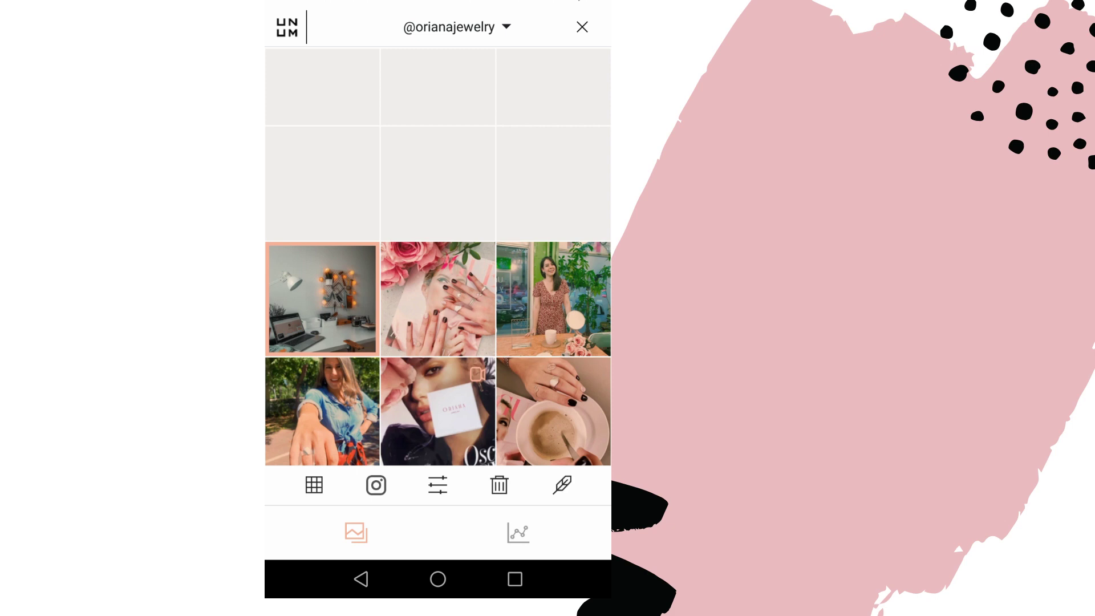
Step: In the UNUM app, look through the orianajewelry feed's planned and published photos
{"action": "scroll", "coordinate": [438, 349], "scroll_direction": "down", "scroll_amount": 1}
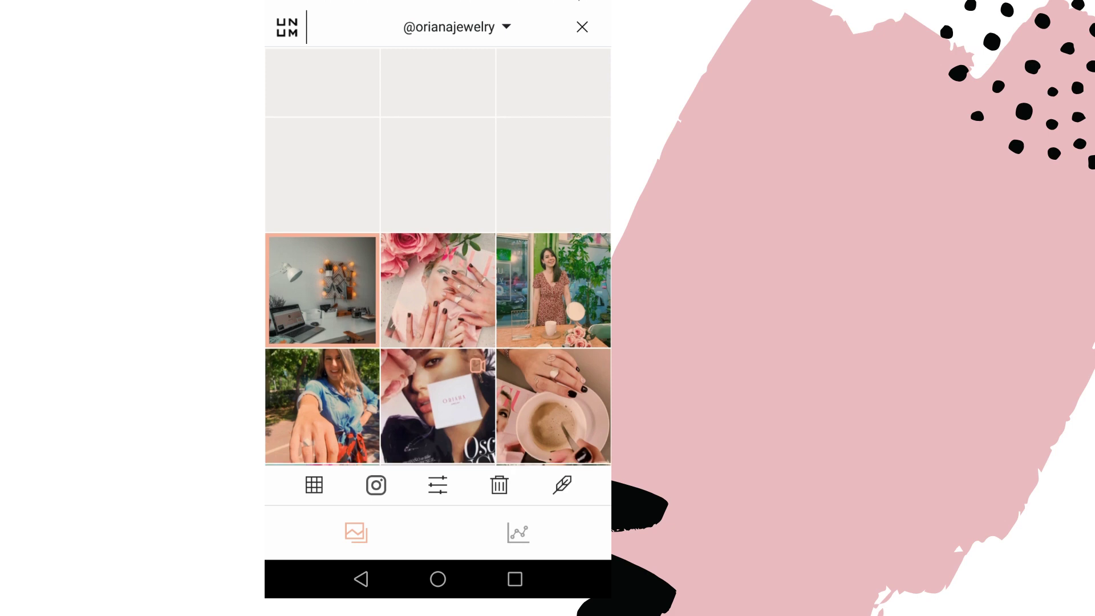
{"action": "scroll", "coordinate": [438, 257], "scroll_direction": "down", "scroll_amount": 2}
{"action": "scroll", "coordinate": [438, 256], "scroll_direction": "down", "scroll_amount": 4}
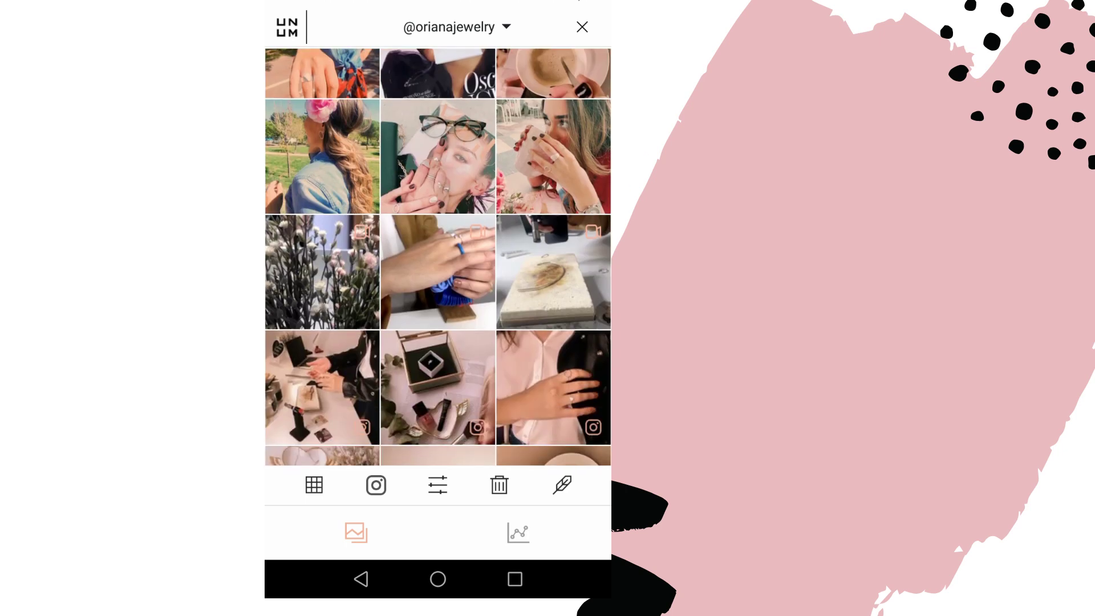
{"action": "scroll", "coordinate": [438, 256], "scroll_direction": "down", "scroll_amount": 3}
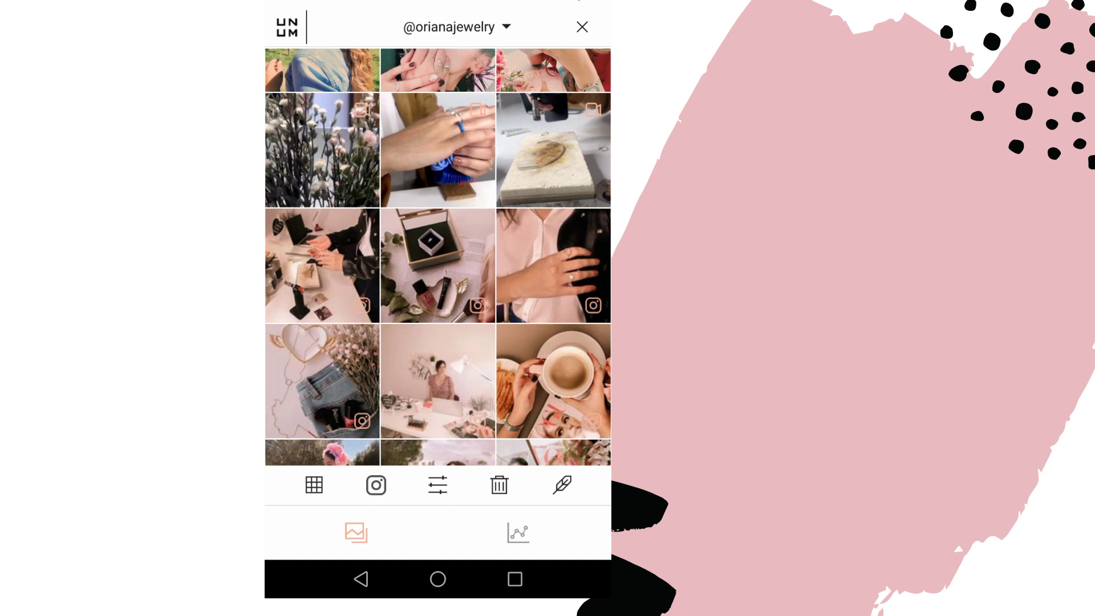
{"action": "scroll", "coordinate": [438, 257], "scroll_direction": "up", "scroll_amount": 10}
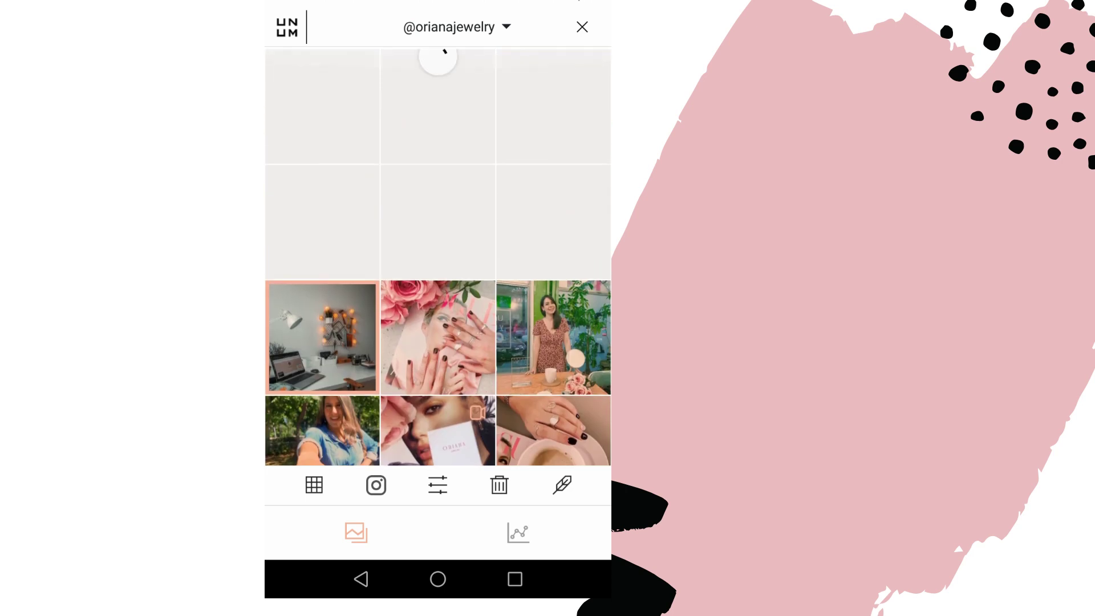
{"action": "scroll", "coordinate": [438, 257], "scroll_direction": "down", "scroll_amount": 1}
Step: Swap the desk photo with the photo of hands and pink roses beside it in the feed grid
{"action": "left_click", "coordinate": [553, 272]}
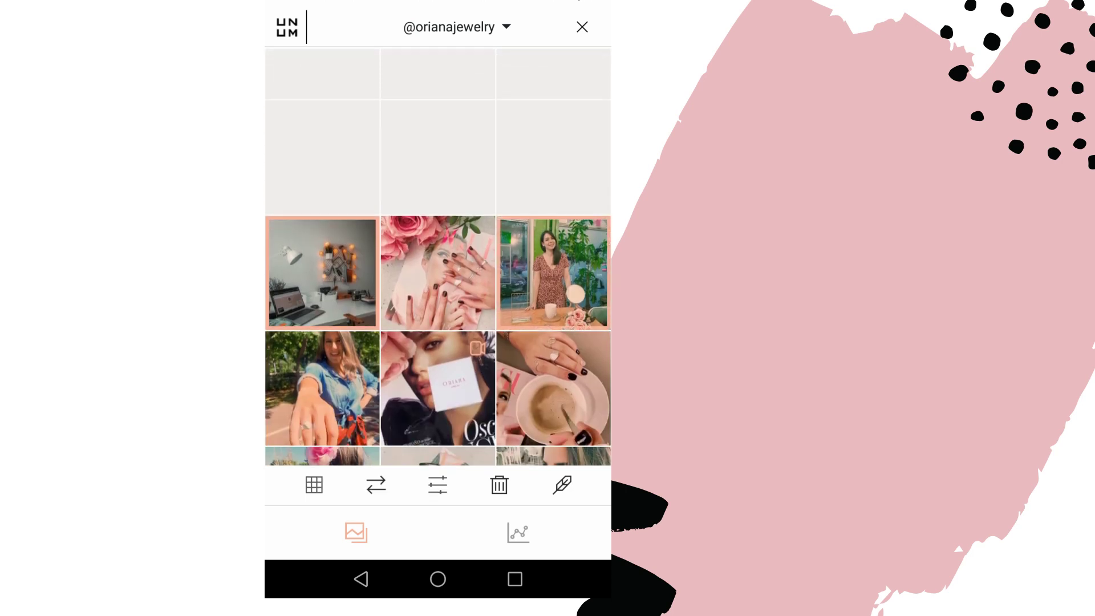
{"action": "left_click", "coordinate": [322, 272]}
{"action": "left_click", "coordinate": [553, 272]}
{"action": "left_click", "coordinate": [438, 273]}
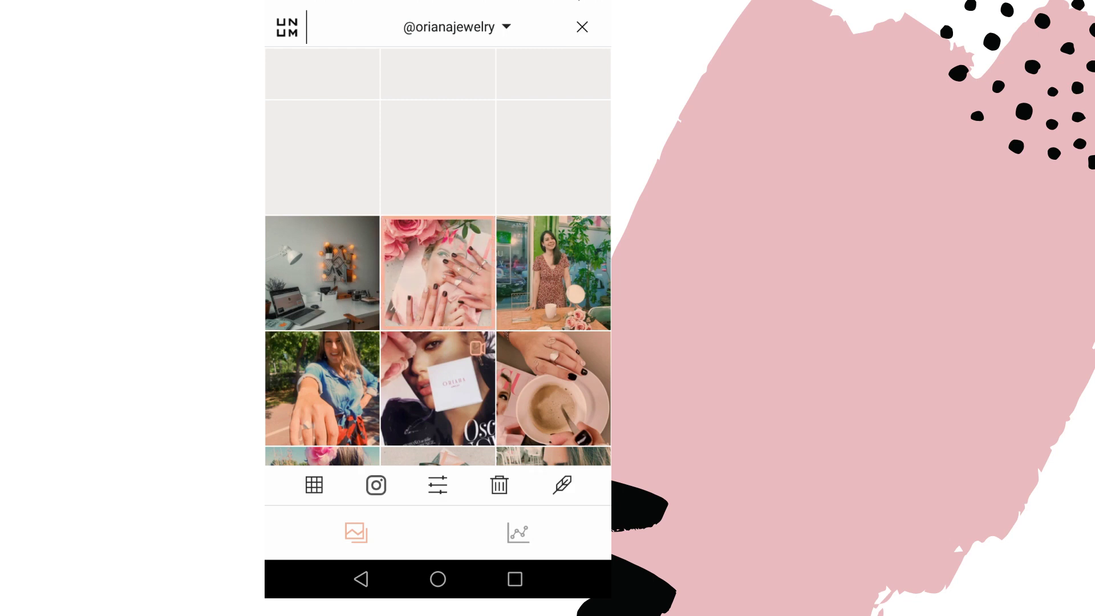
{"action": "left_click", "coordinate": [322, 273]}
{"action": "left_click", "coordinate": [377, 485]}
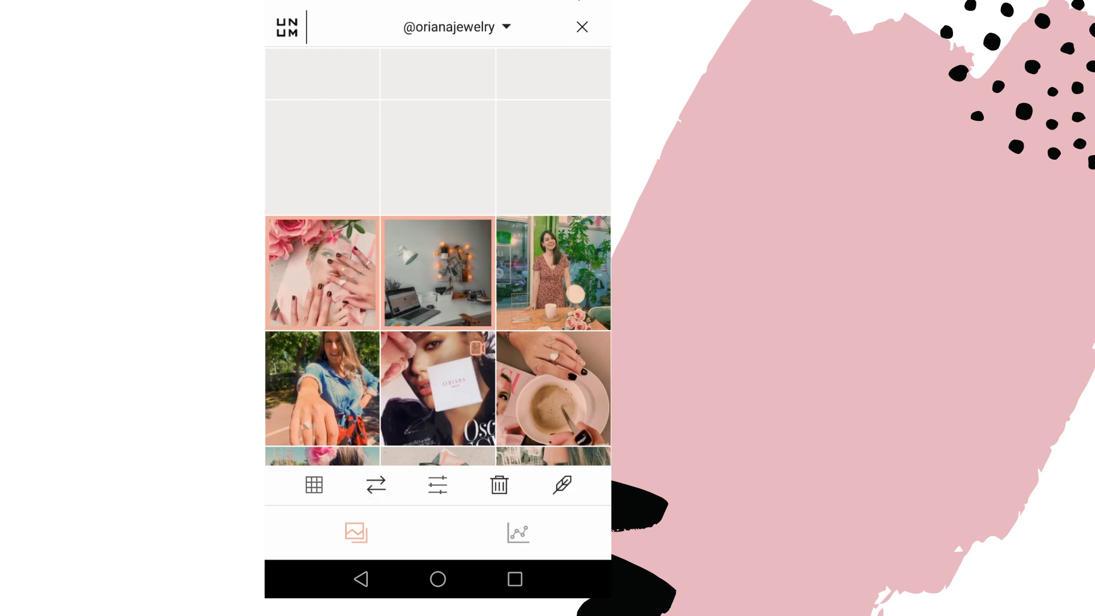
Step: Swap the photo of hands and pink roses with the photo of the woman in the blue shirt beneath it
{"action": "left_click", "coordinate": [322, 388]}
{"action": "left_click", "coordinate": [438, 273]}
{"action": "left_click", "coordinate": [376, 485]}
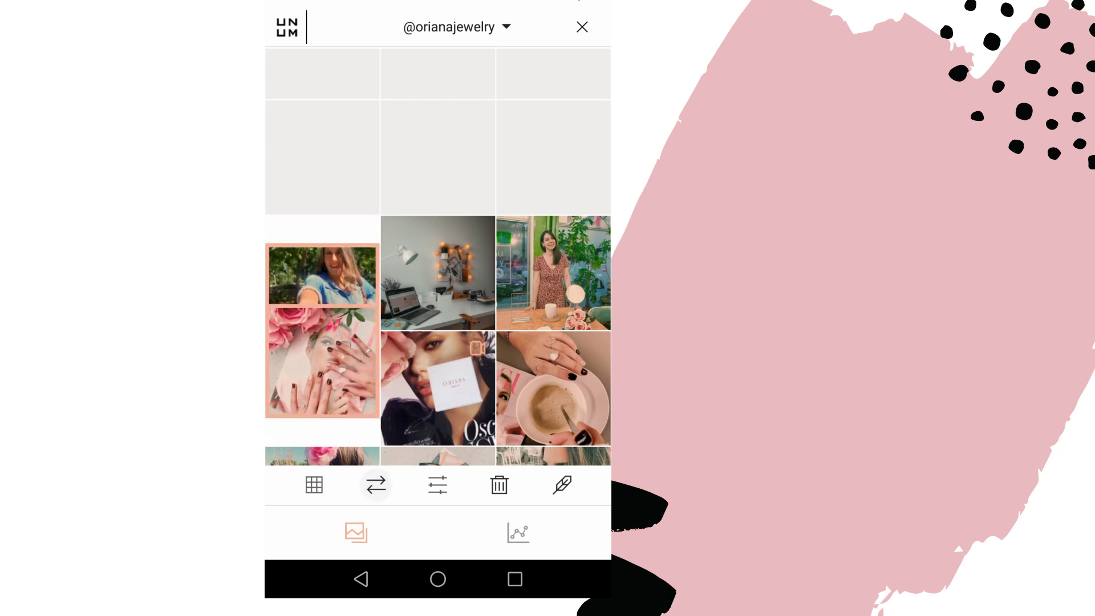
Step: Swap the hands-and-roses photo, the magazine-and-box video and the desk photo among one another in the two planned rows
{"action": "left_click", "coordinate": [322, 273]}
{"action": "left_click", "coordinate": [438, 389]}
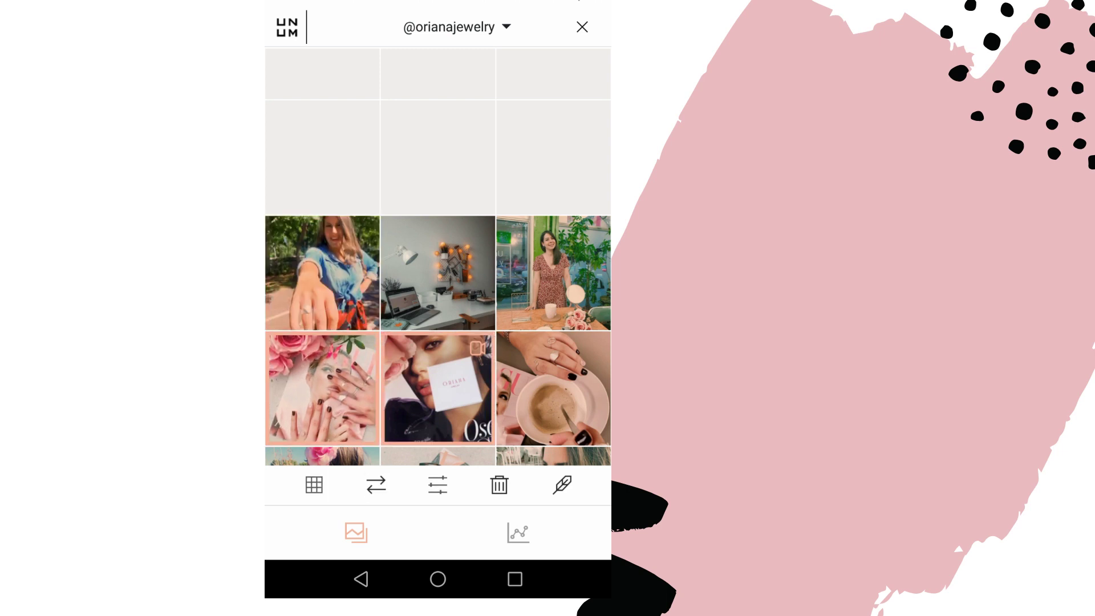
{"action": "left_click", "coordinate": [438, 273]}
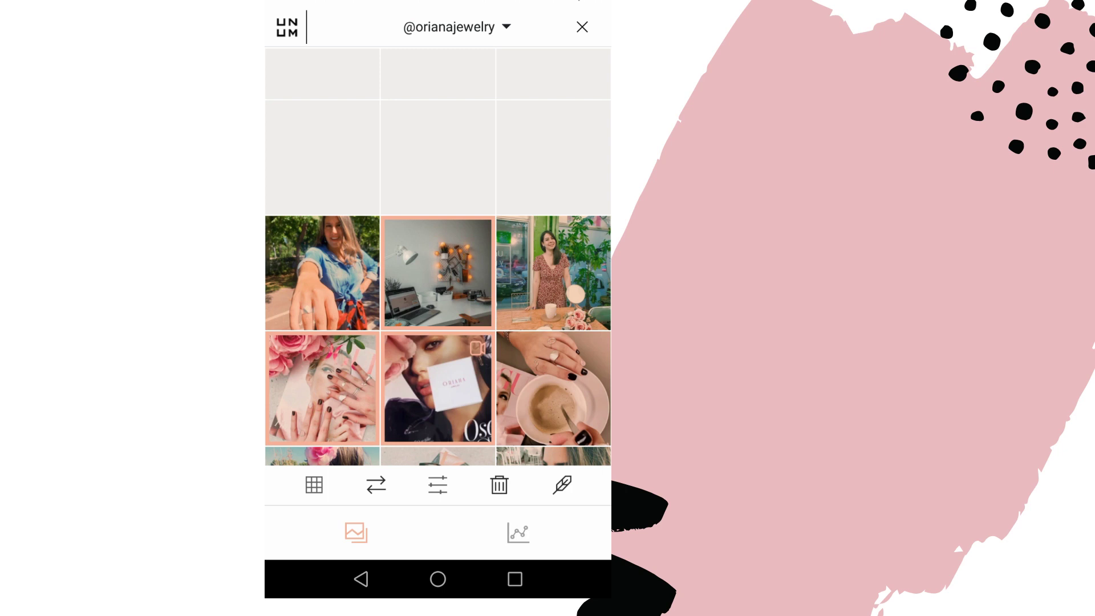
{"action": "left_click", "coordinate": [376, 485]}
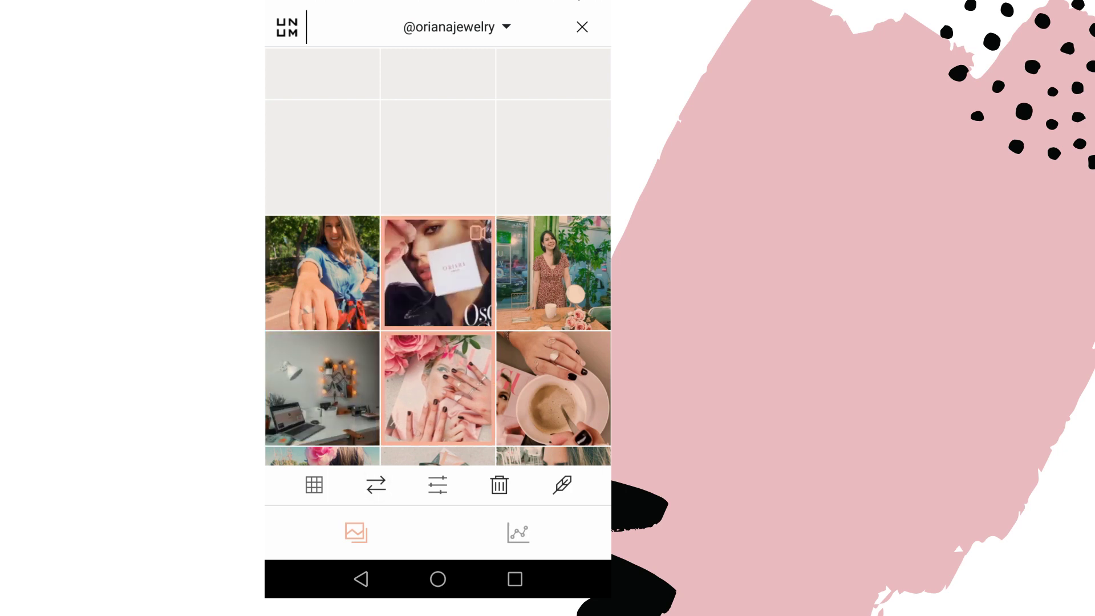
Step: Swap the desk photo with the photo of the woman in the patterned dress
{"action": "left_click", "coordinate": [438, 273]}
{"action": "left_click", "coordinate": [438, 388]}
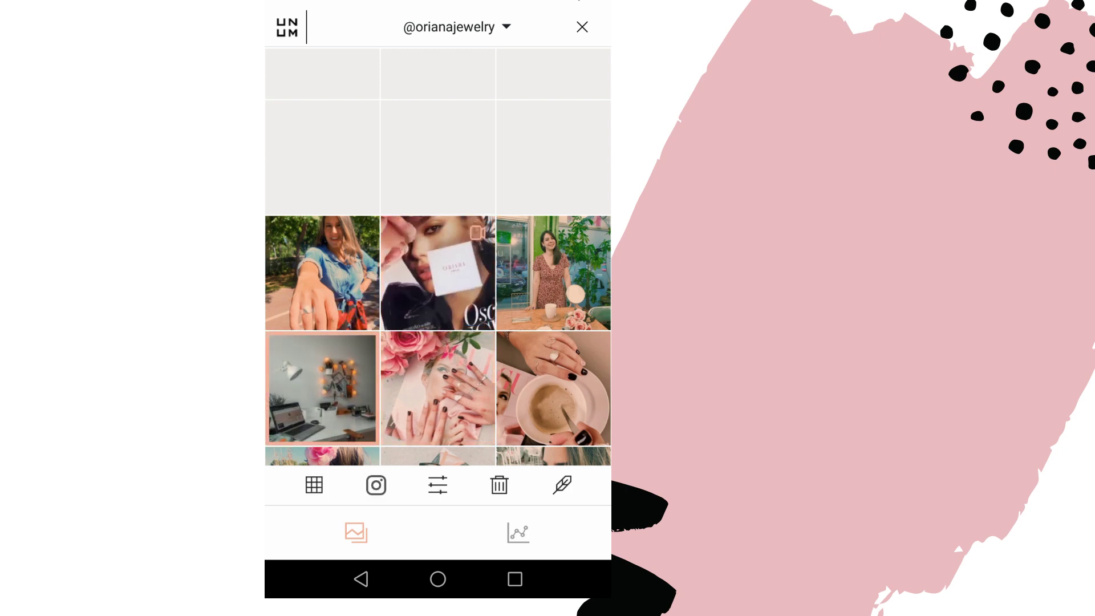
{"action": "left_click", "coordinate": [554, 272]}
{"action": "left_click", "coordinate": [376, 485]}
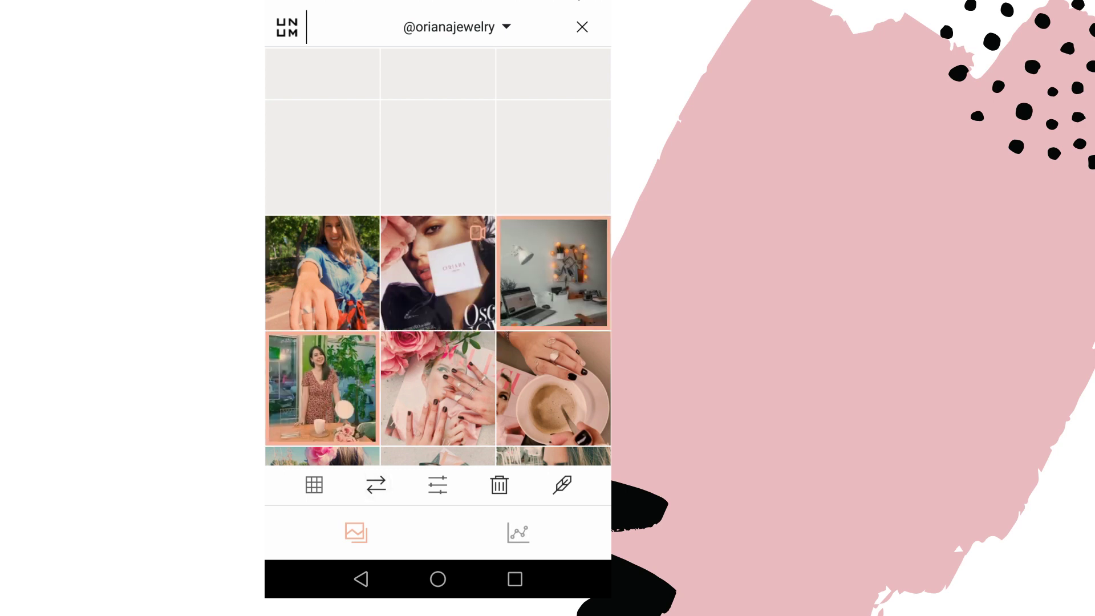
Step: Delete the desk photo from the feed grid
{"action": "left_click", "coordinate": [553, 273]}
{"action": "left_click", "coordinate": [500, 485]}
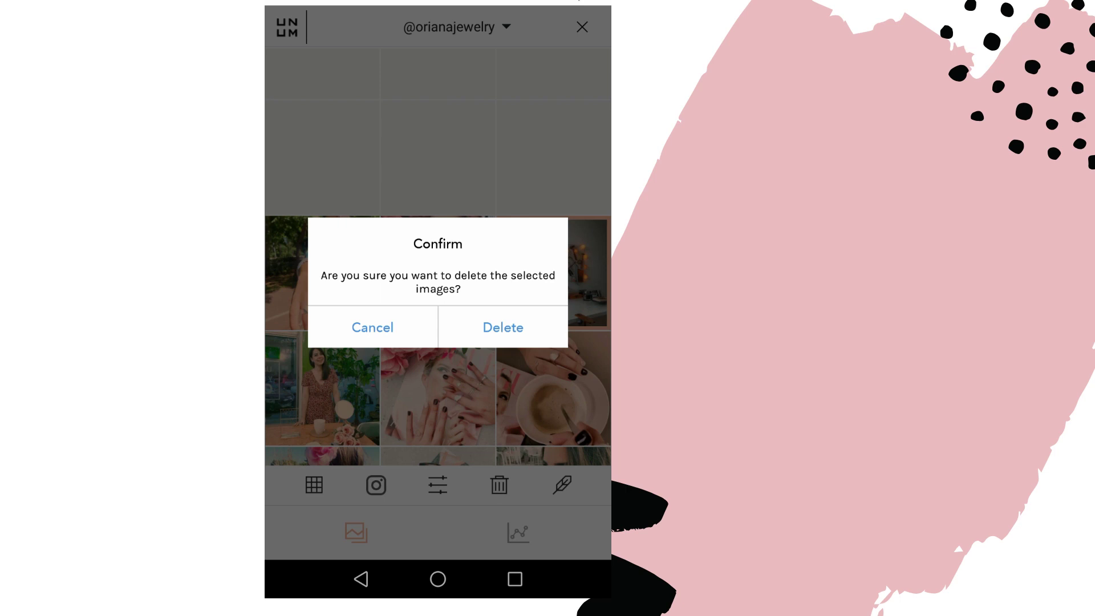
{"action": "left_click", "coordinate": [503, 328]}
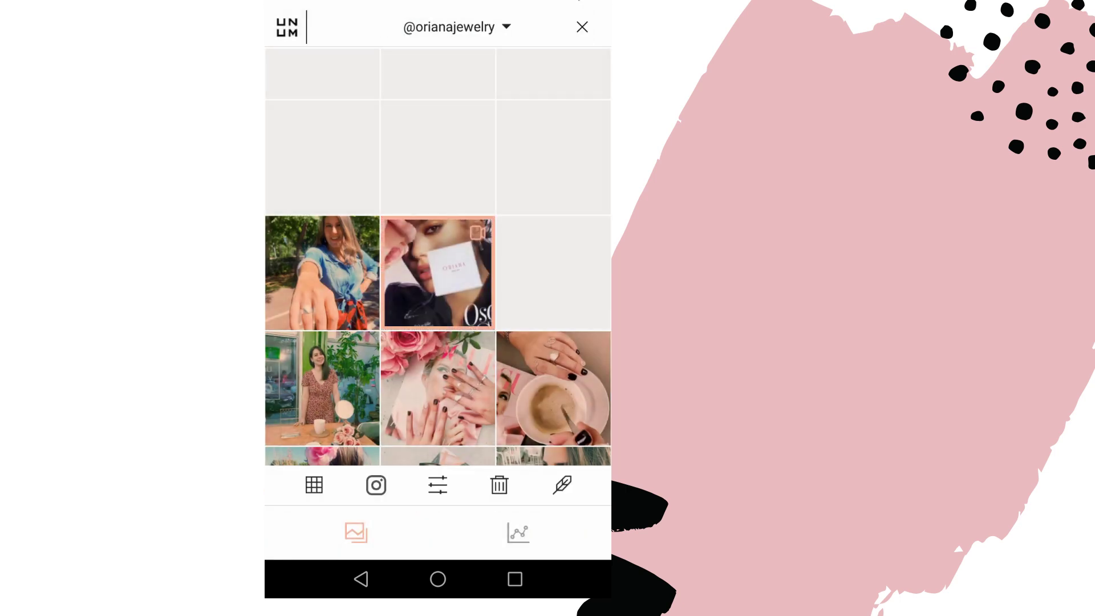
Step: Rotate the magazine-and-box video, the coffee cup photo and the empty cell among their three positions, then deselect the two images
{"action": "left_click", "coordinate": [553, 389]}
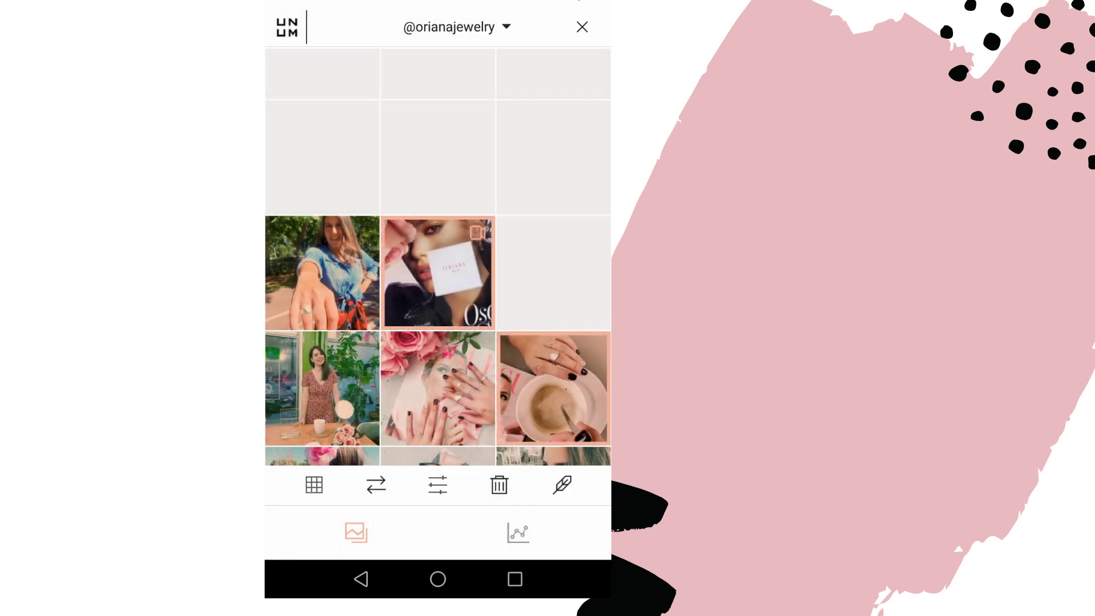
{"action": "left_click", "coordinate": [554, 273]}
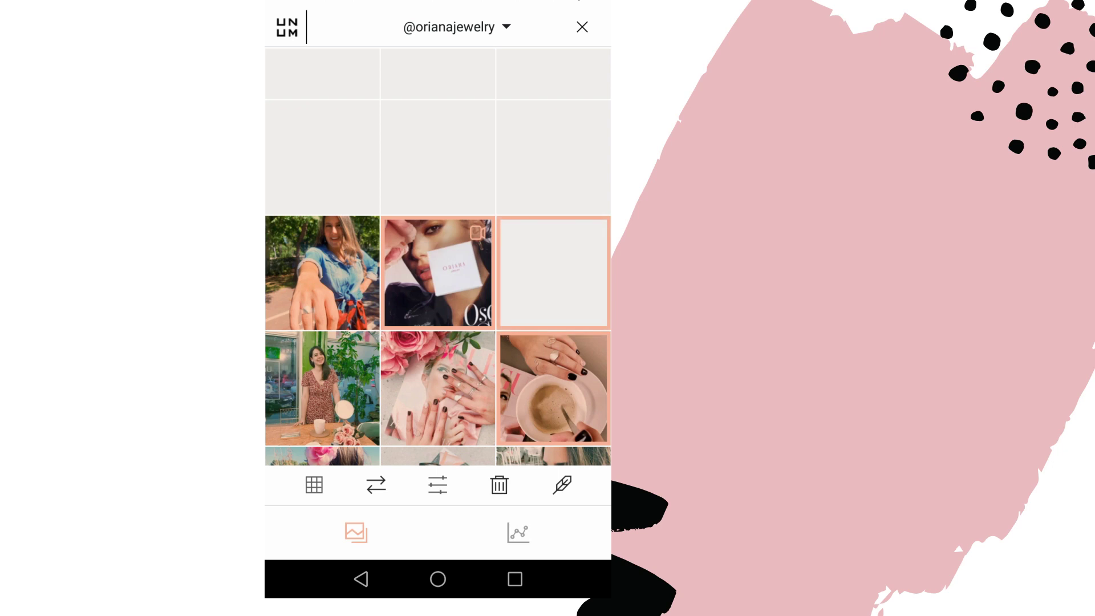
{"action": "left_click", "coordinate": [376, 484]}
{"action": "left_click", "coordinate": [553, 389]}
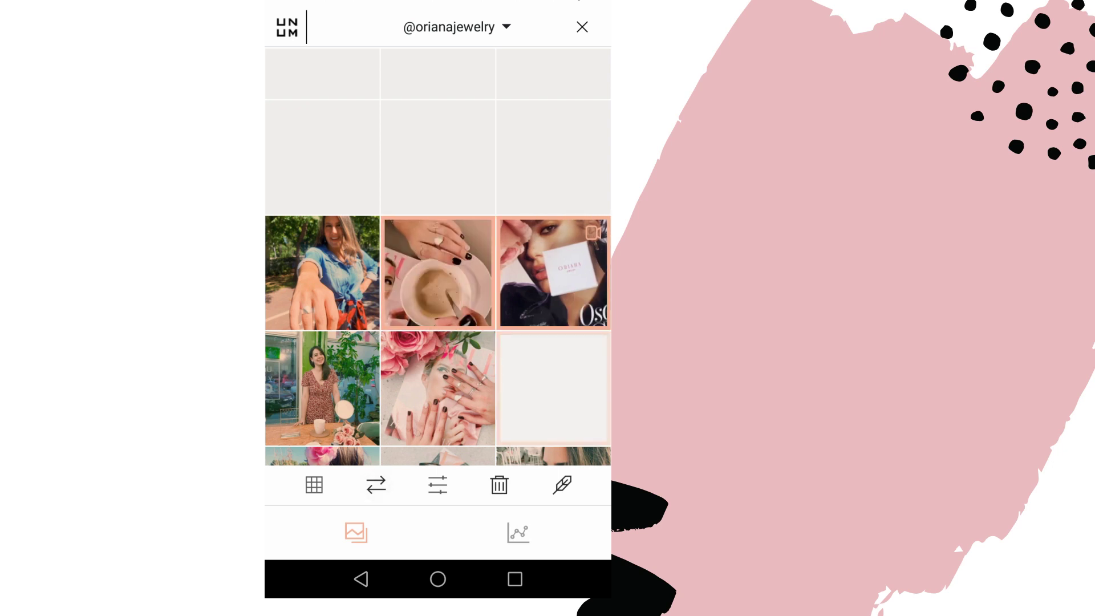
{"action": "left_click", "coordinate": [554, 388]}
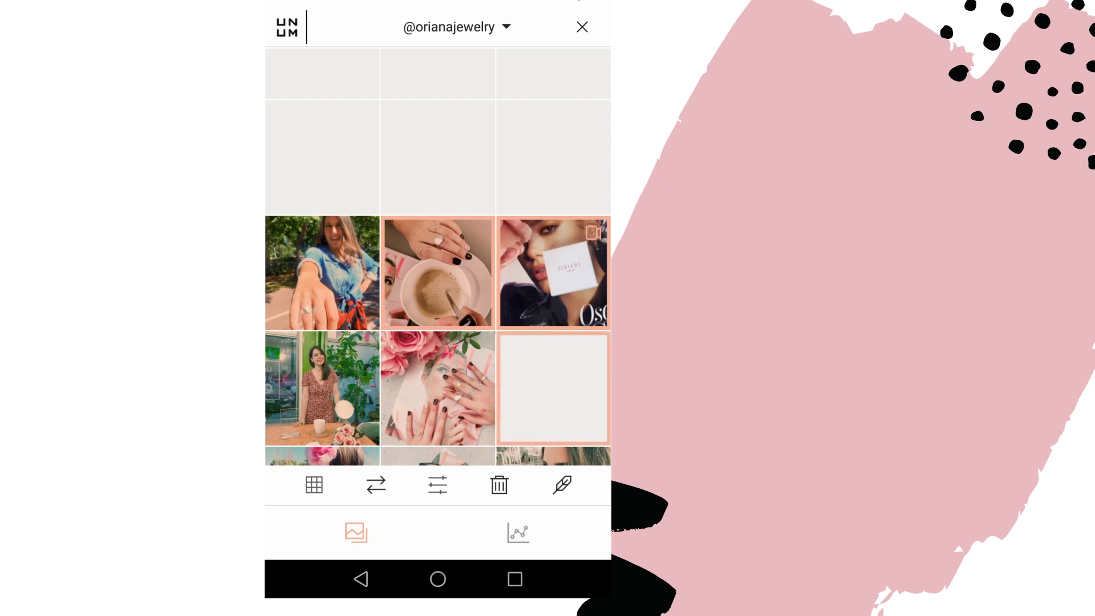
{"action": "left_click", "coordinate": [438, 272]}
{"action": "left_click", "coordinate": [554, 273]}
Step: Look through the older feed photos and review the account's analytics, covering top posts, followers, sentiment, best times and best hashtags
{"action": "scroll", "coordinate": [438, 284], "scroll_direction": "down", "scroll_amount": 1}
{"action": "scroll", "coordinate": [438, 256], "scroll_direction": "down", "scroll_amount": 10}
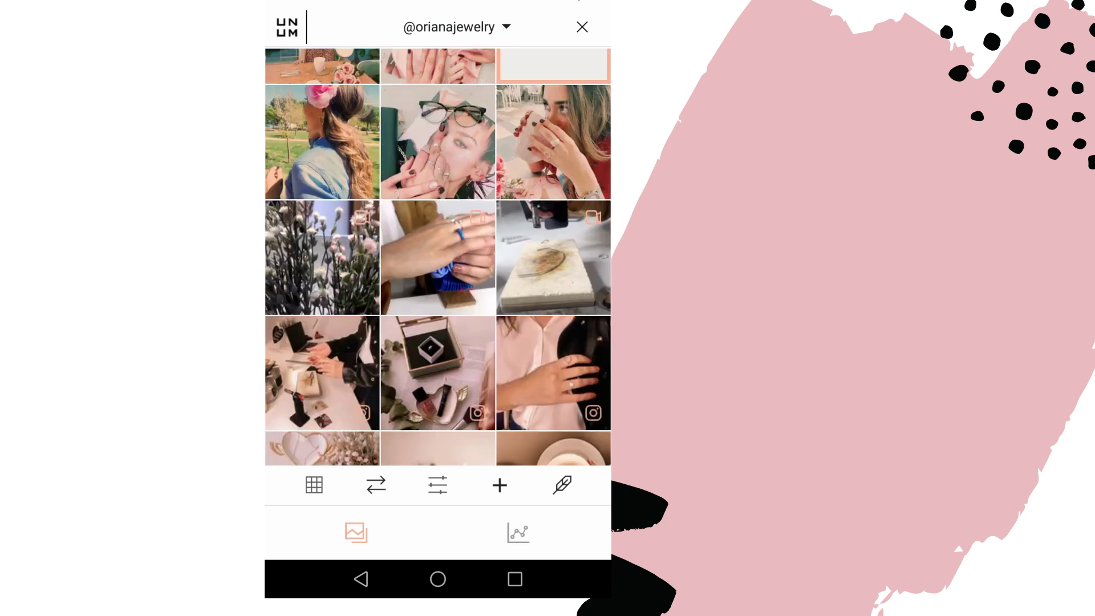
{"action": "scroll", "coordinate": [438, 257], "scroll_direction": "down", "scroll_amount": 5}
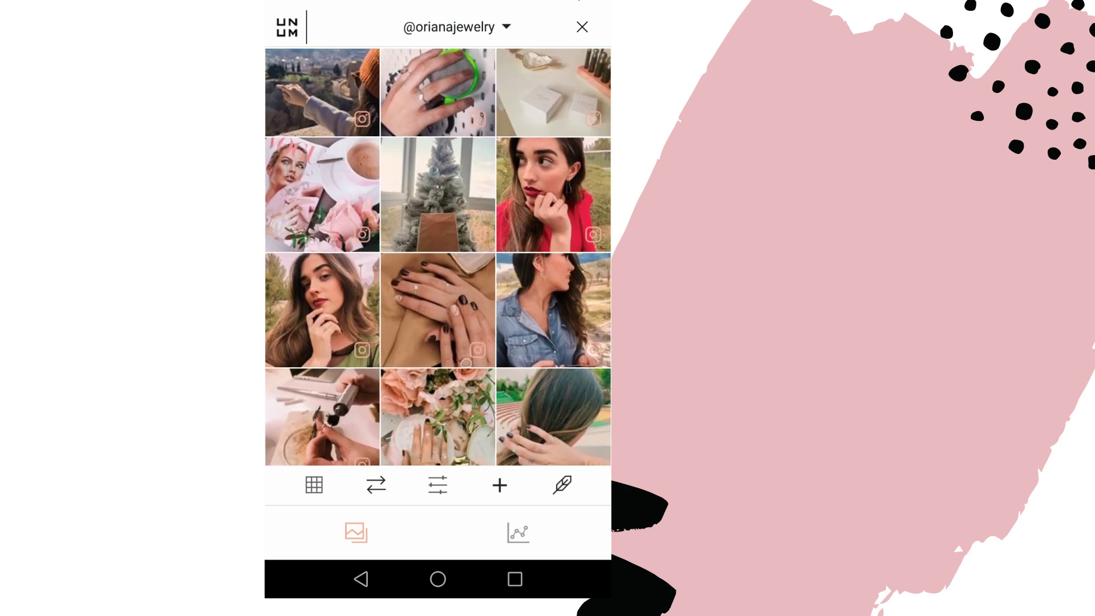
{"action": "left_click", "coordinate": [518, 533]}
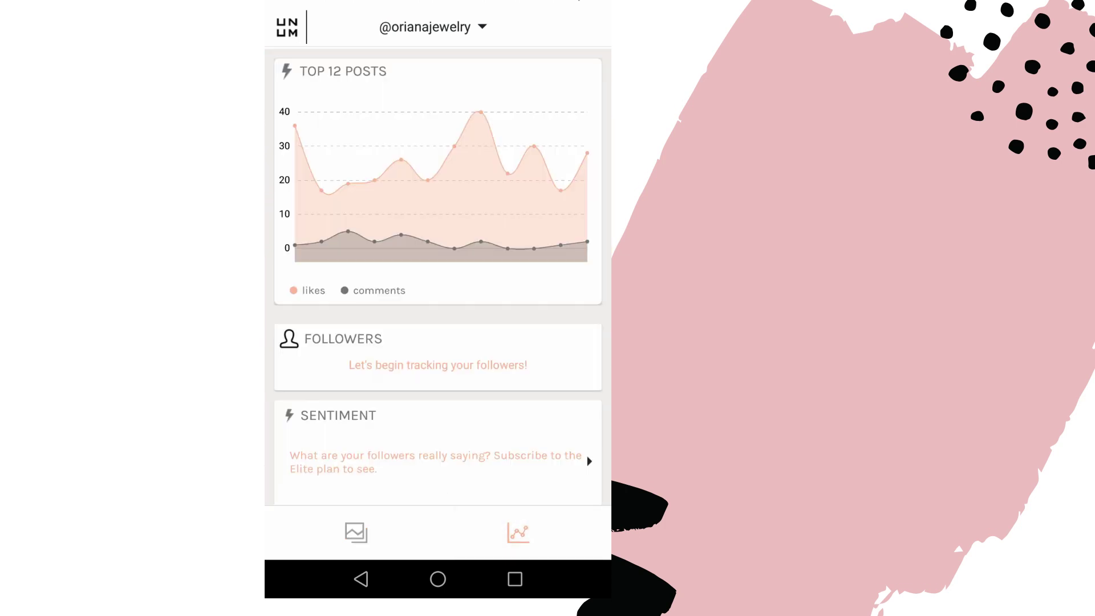
{"action": "scroll", "coordinate": [437, 285], "scroll_direction": "down", "scroll_amount": 3}
{"action": "scroll", "coordinate": [438, 286], "scroll_direction": "up", "scroll_amount": 3}
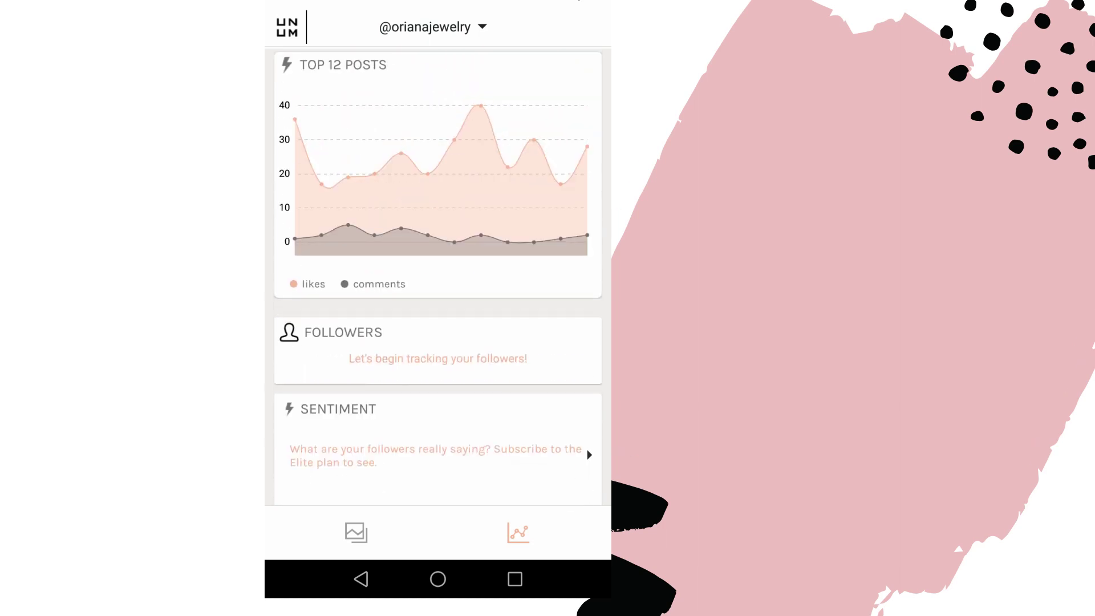
{"action": "scroll", "coordinate": [438, 285], "scroll_direction": "down", "scroll_amount": 4}
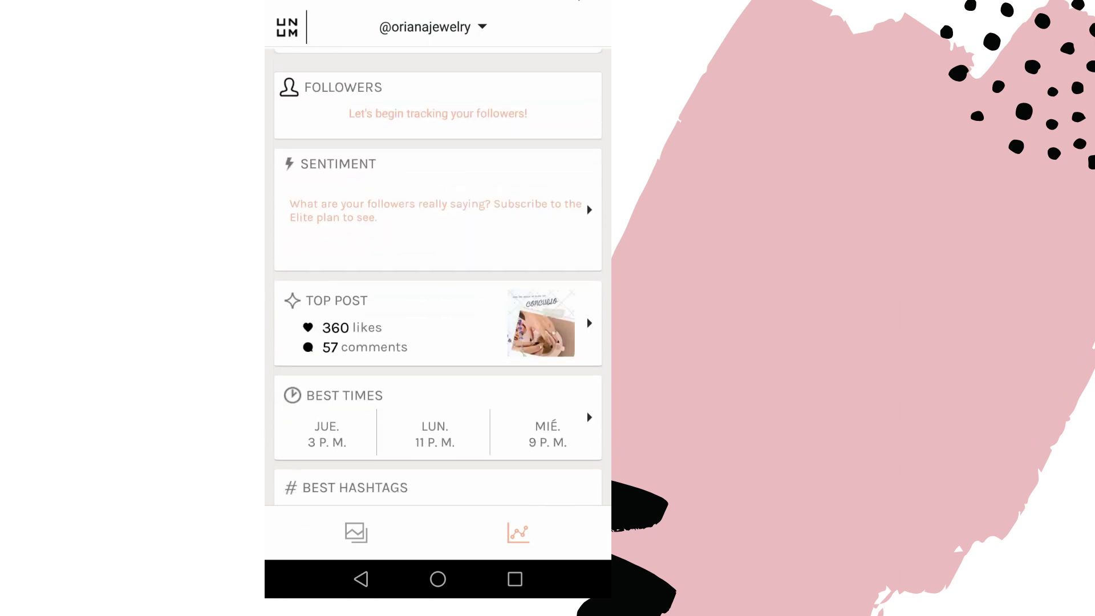
{"action": "scroll", "coordinate": [437, 285], "scroll_direction": "down", "scroll_amount": 1}
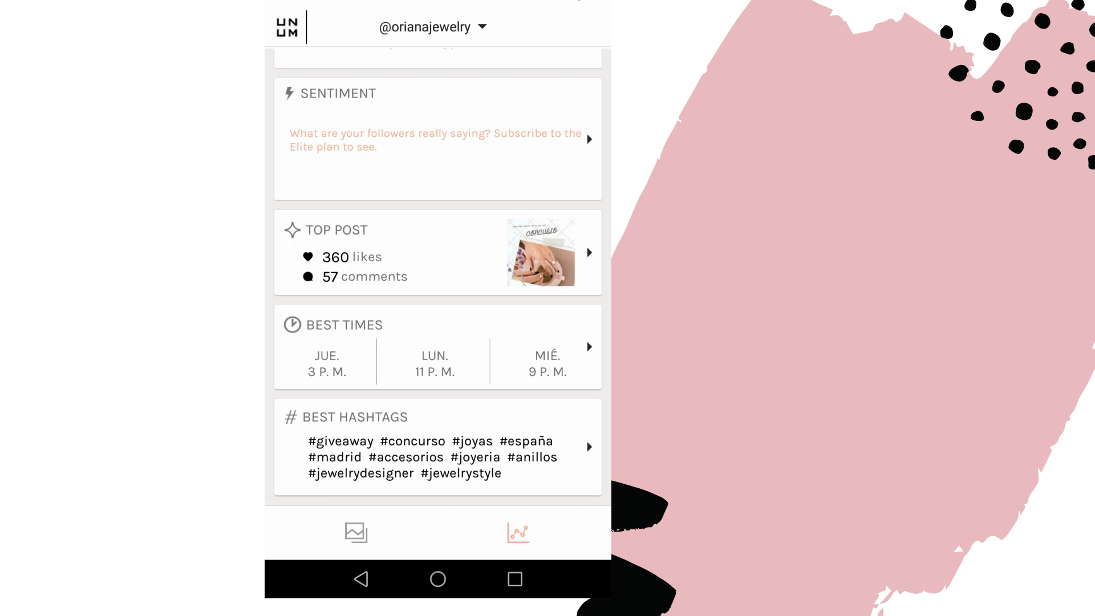
Step: Open the detailed best hashtags ranking and examine each hashtag's average likes and comments
{"action": "left_click", "coordinate": [589, 447]}
{"action": "scroll", "coordinate": [437, 336], "scroll_direction": "down", "scroll_amount": 1}
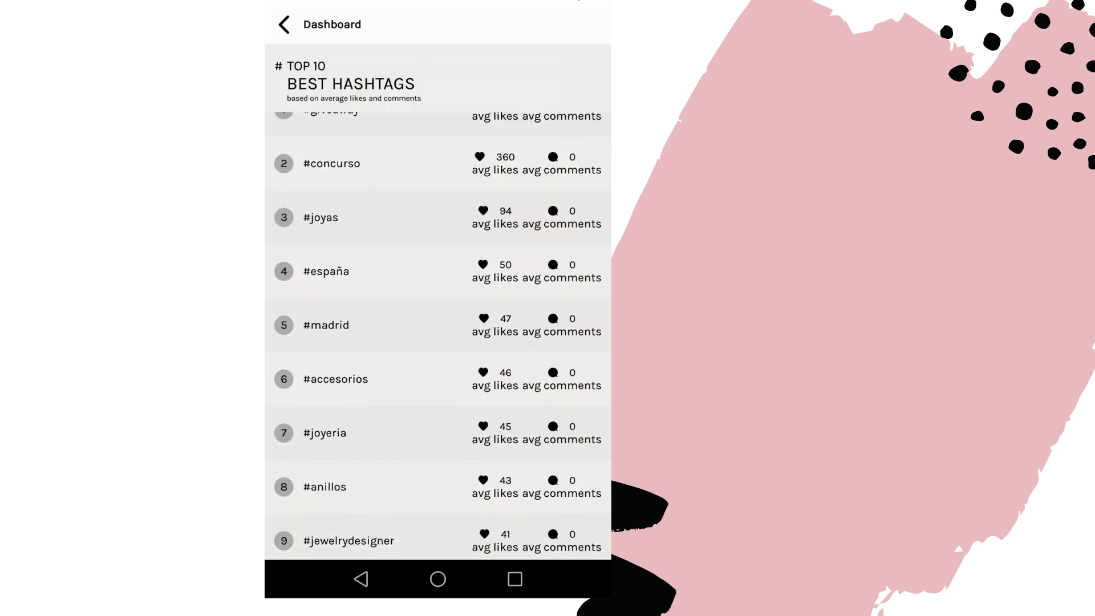
{"action": "scroll", "coordinate": [438, 337], "scroll_direction": "up", "scroll_amount": 1}
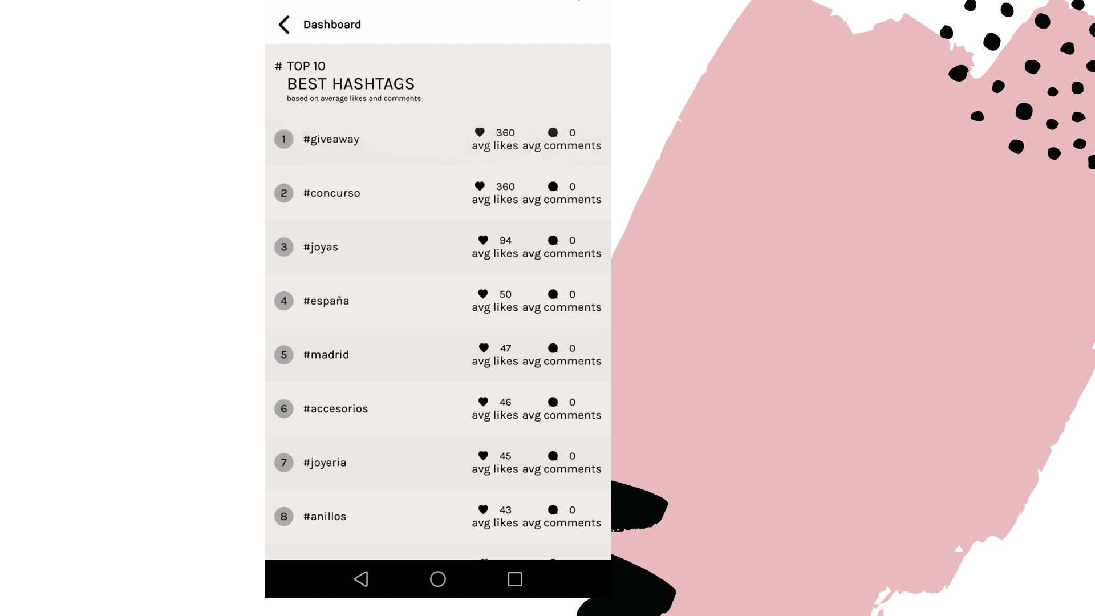
{"action": "scroll", "coordinate": [437, 336], "scroll_direction": "down", "scroll_amount": 1}
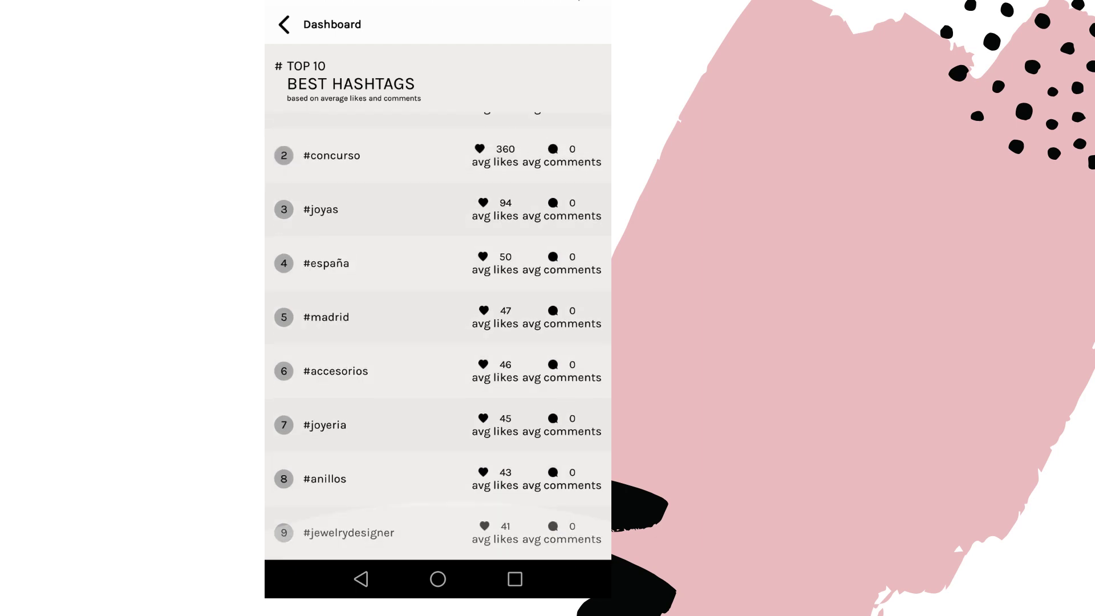